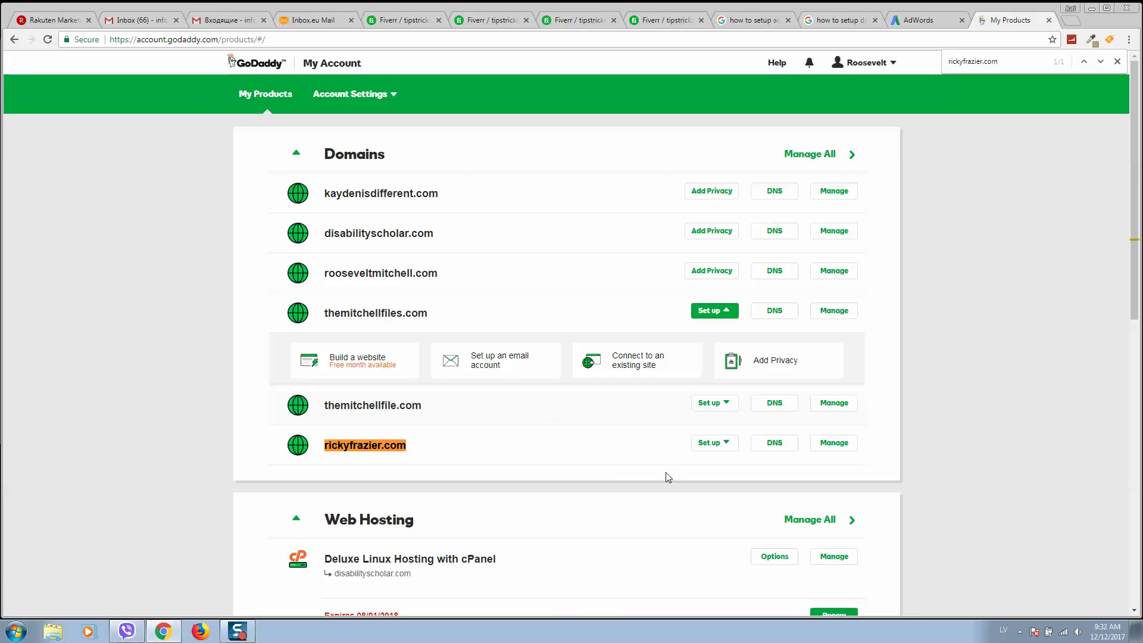
# Step: Search Google for 'linux hosting plan' in a new tab and open GoDaddy's Web Hosting result
pyautogui.click(1072, 22)
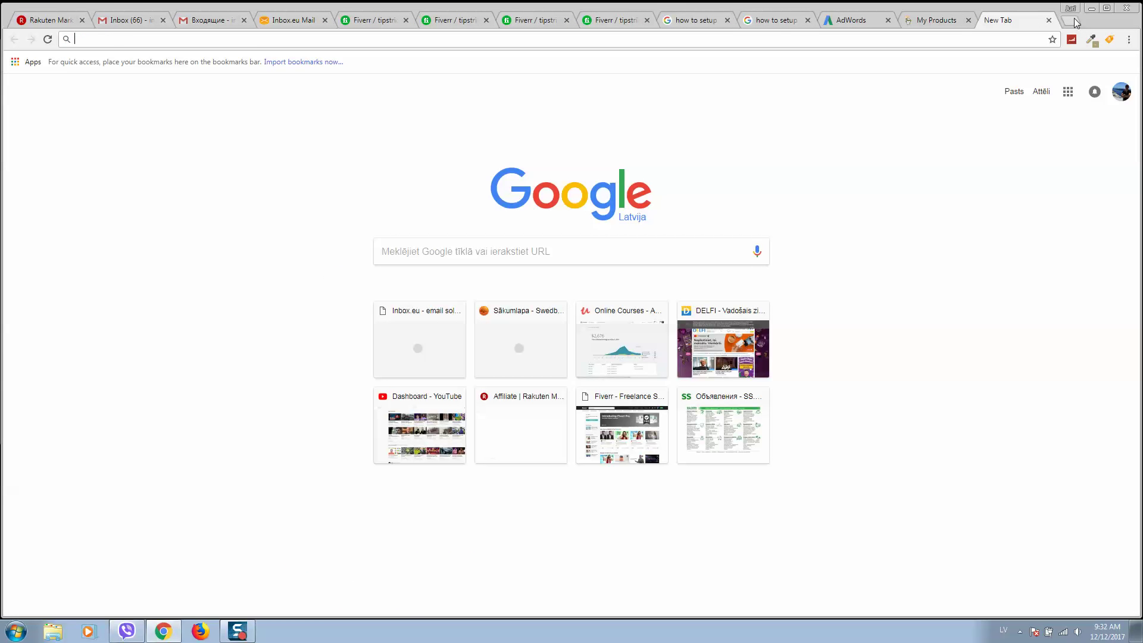
pyautogui.write('linux')
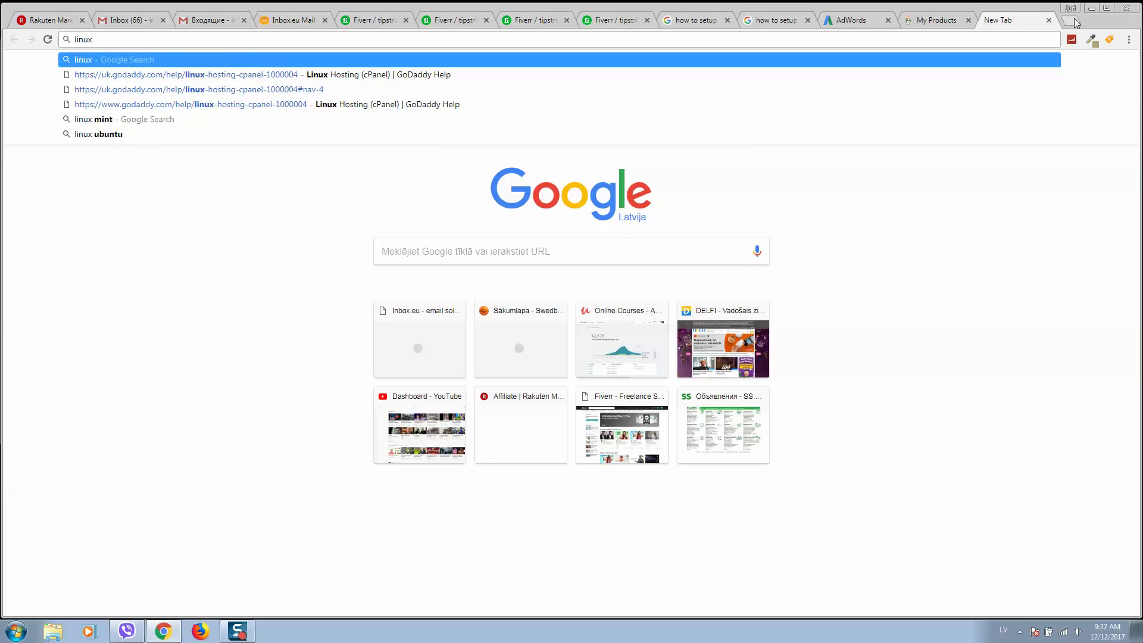
pyautogui.write(' hosting')
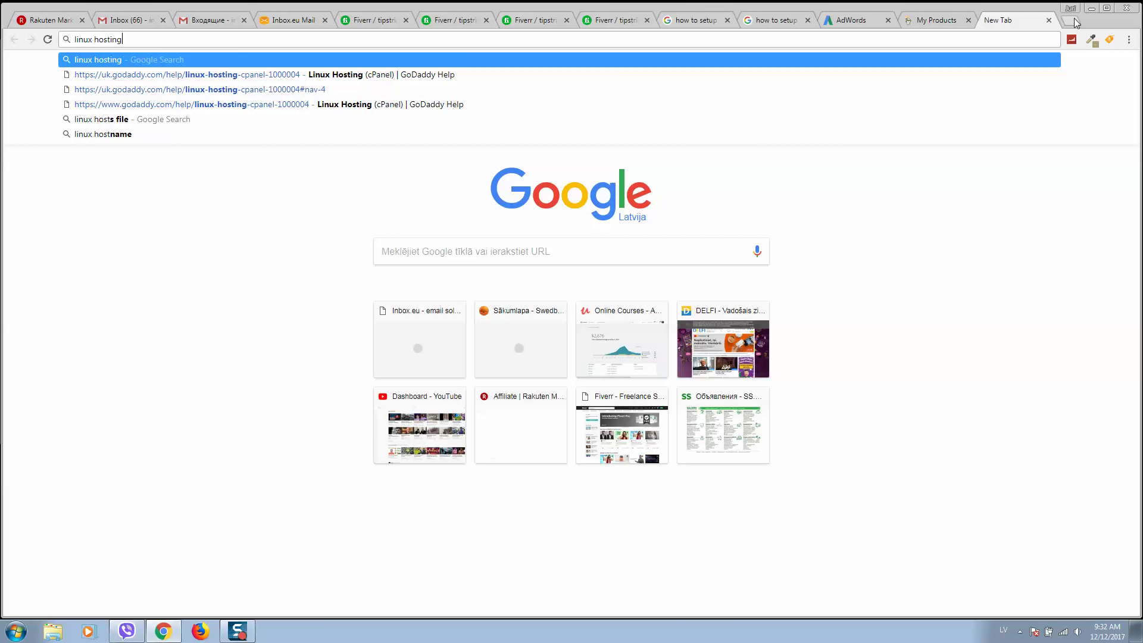
pyautogui.write(' plan')
pyautogui.press('Return')
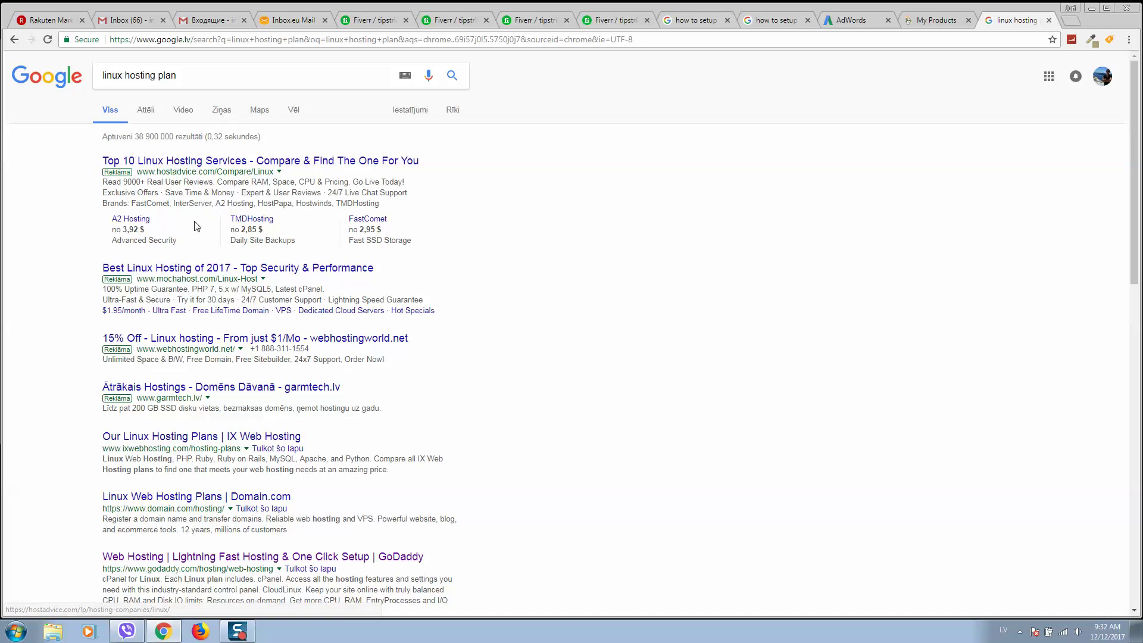
pyautogui.click(286, 557)
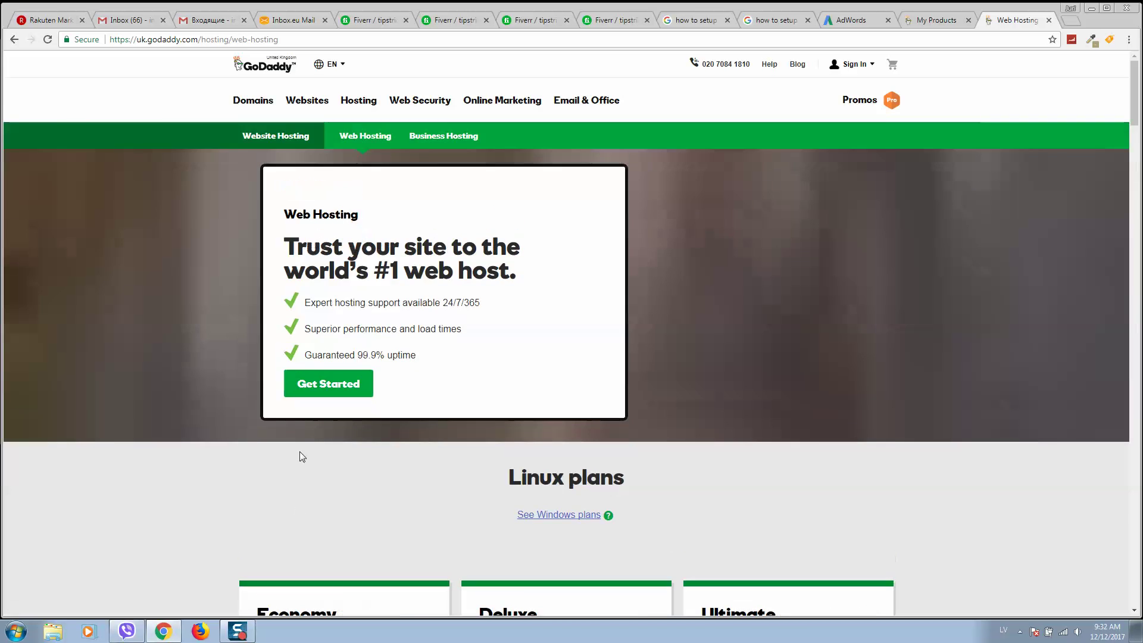
# Step: Review GoDaddy's Linux plans, highlighting the Economy starting price and 1-website limit, then close the tab
pyautogui.scroll(-6, 299, 452)
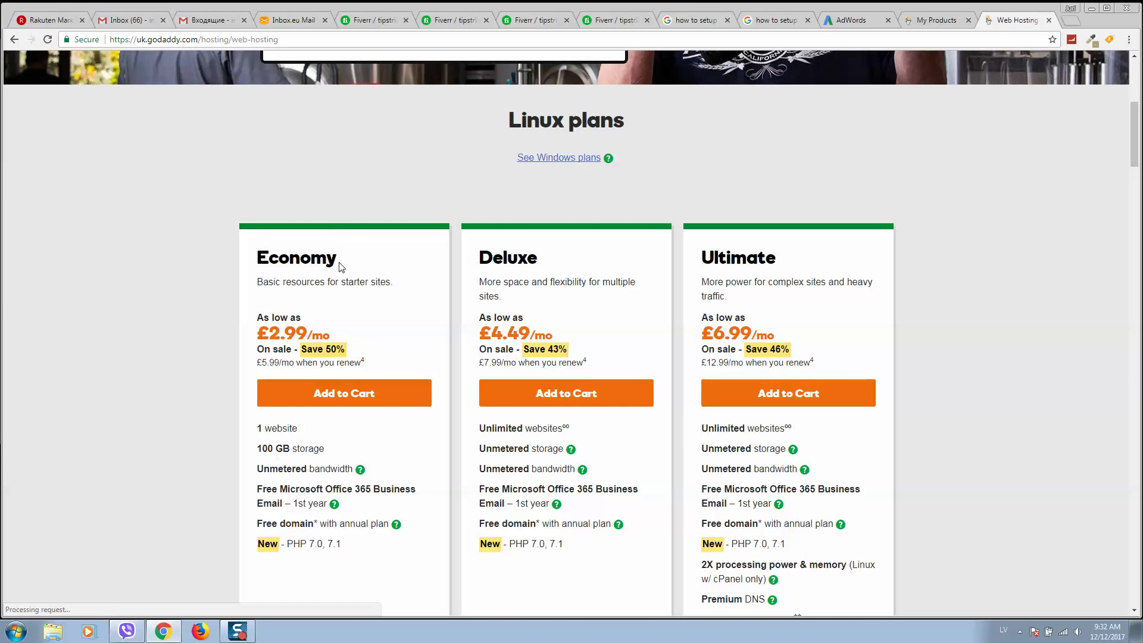
pyautogui.moveTo(576, 95); pyautogui.dragTo(636, 106)
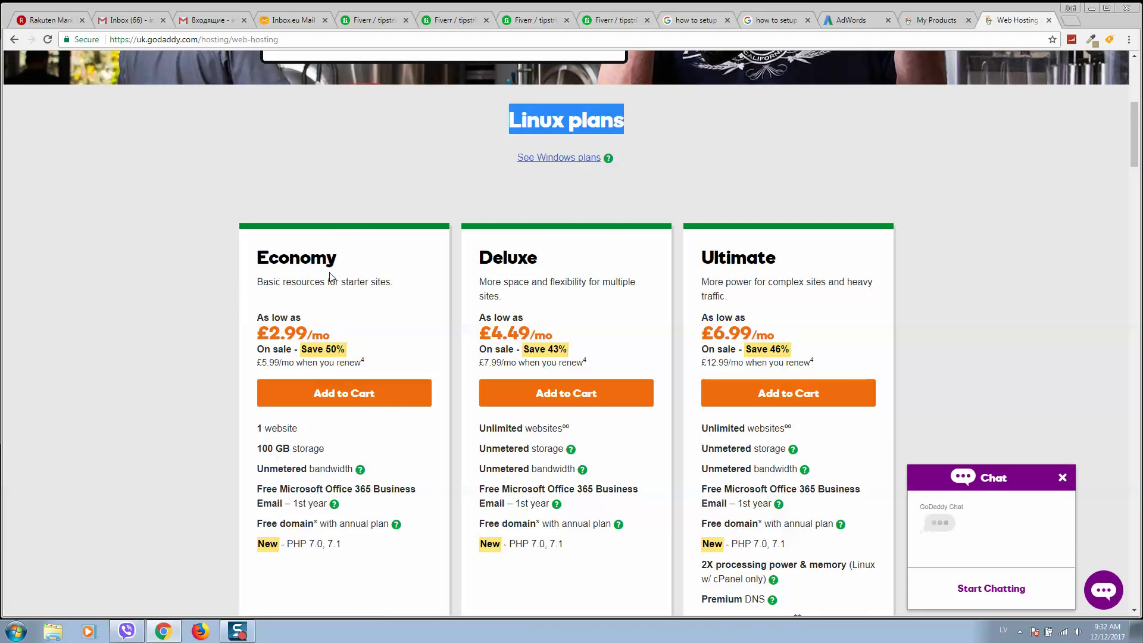
pyautogui.scroll(-2, 292, 274)
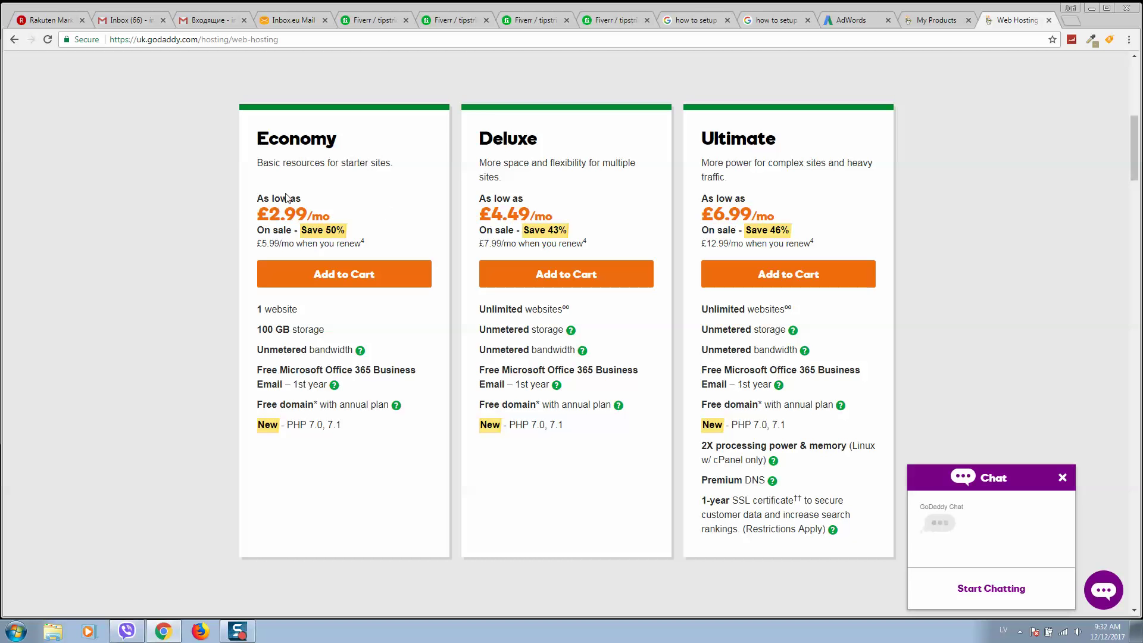
pyautogui.moveTo(241, 203); pyautogui.dragTo(381, 210)
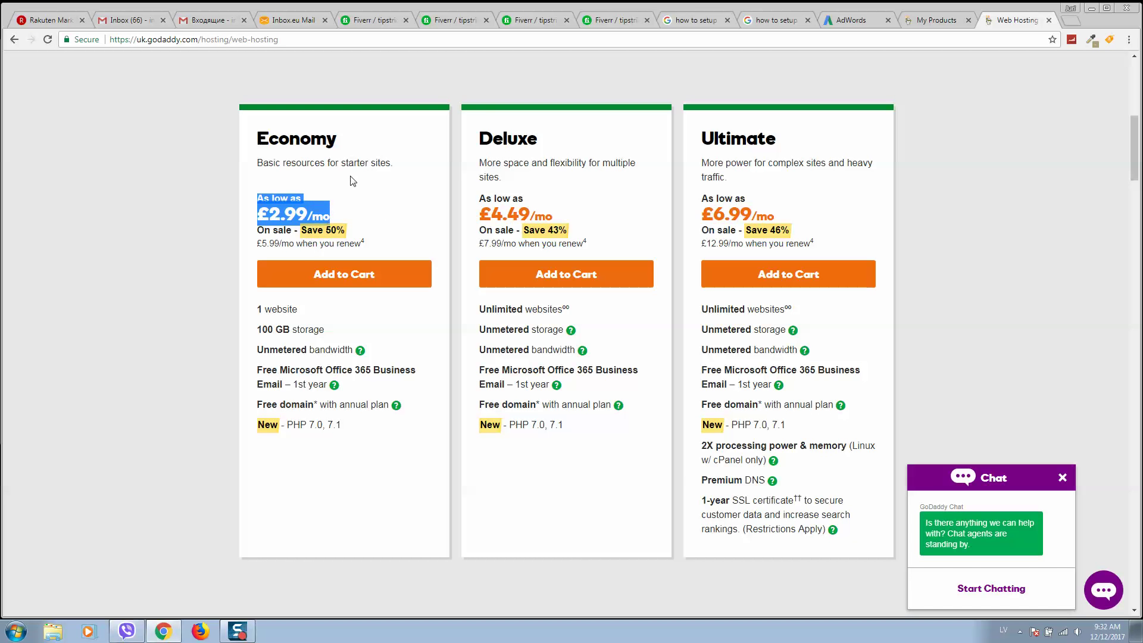
pyautogui.moveTo(256, 309); pyautogui.dragTo(314, 311)
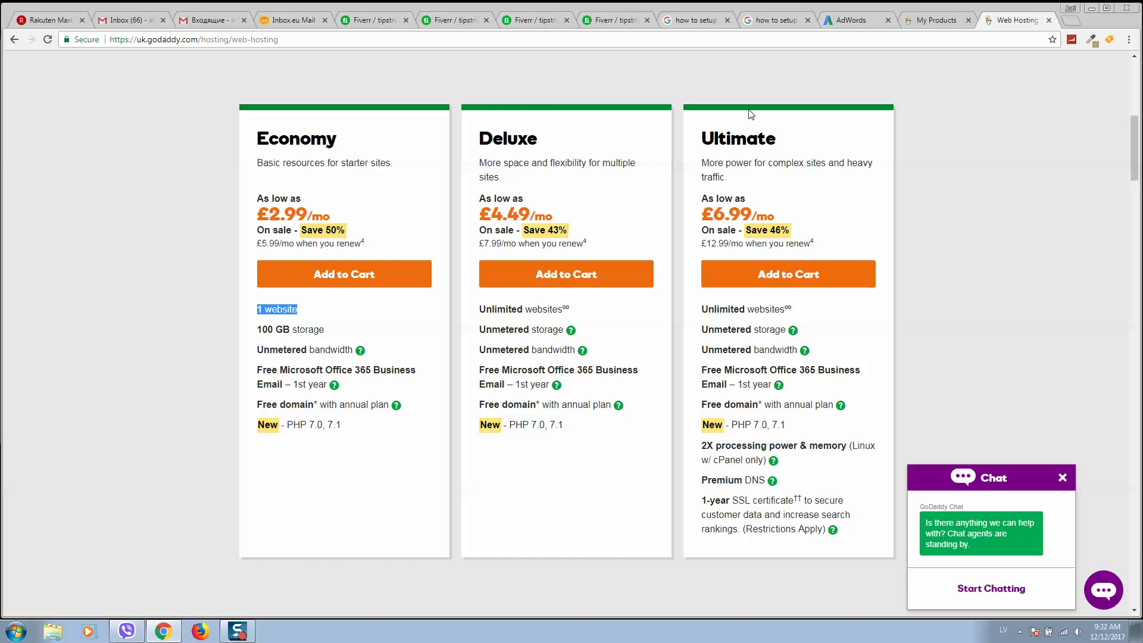
pyautogui.click(1049, 21)
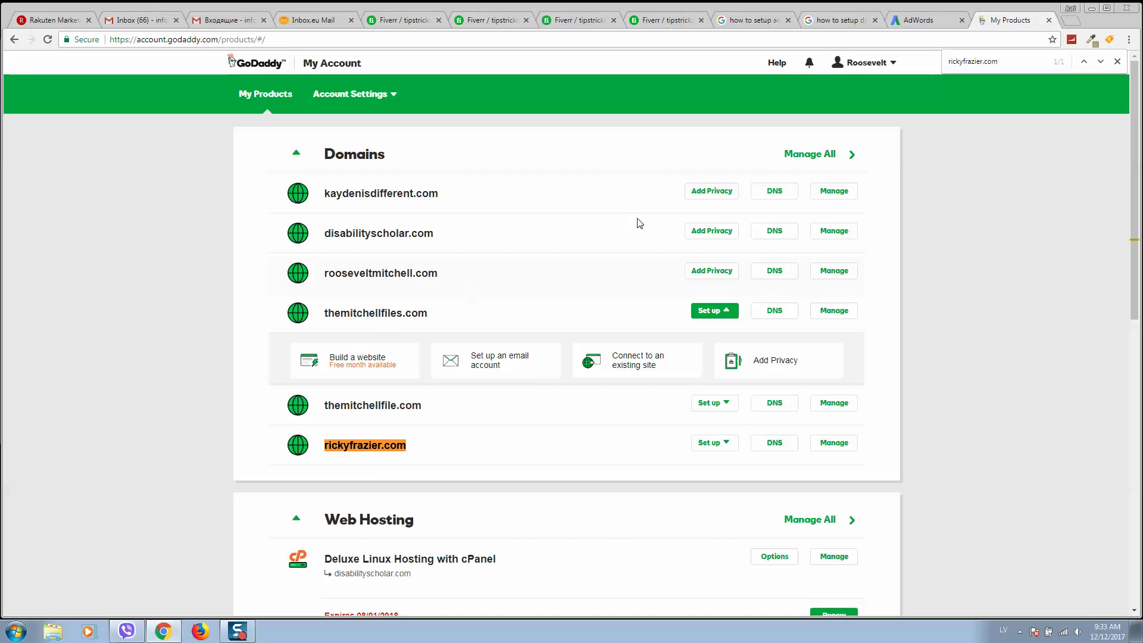
pyautogui.rightClick(386, 447)
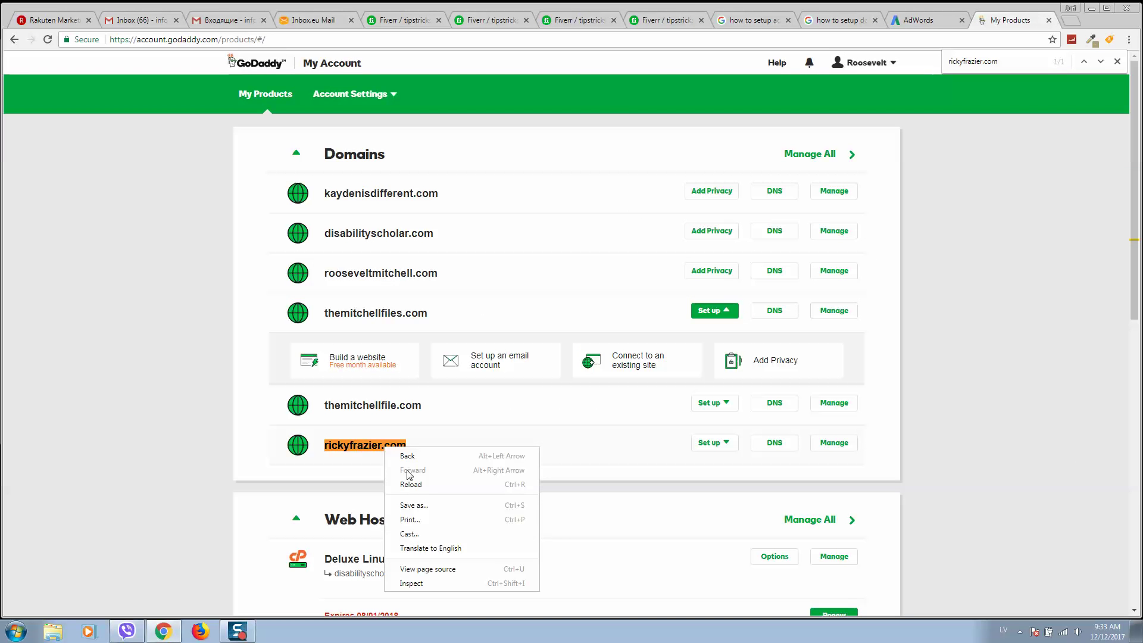
pyautogui.click(351, 450)
pyautogui.moveTo(422, 450); pyautogui.dragTo(324, 449)
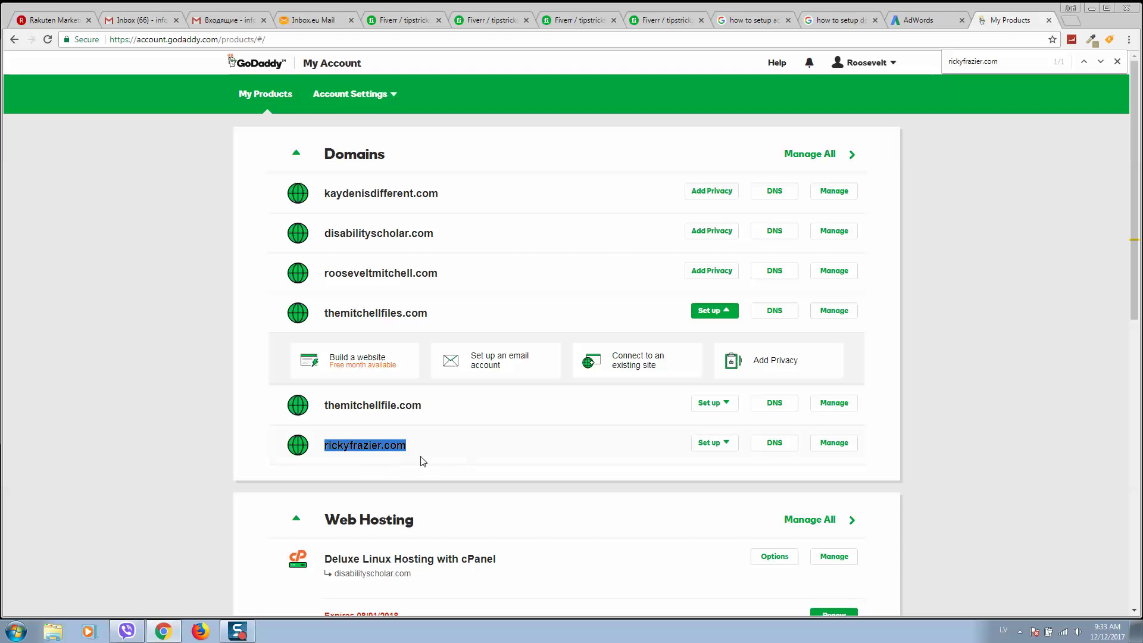
pyautogui.scroll(-1, 563, 343)
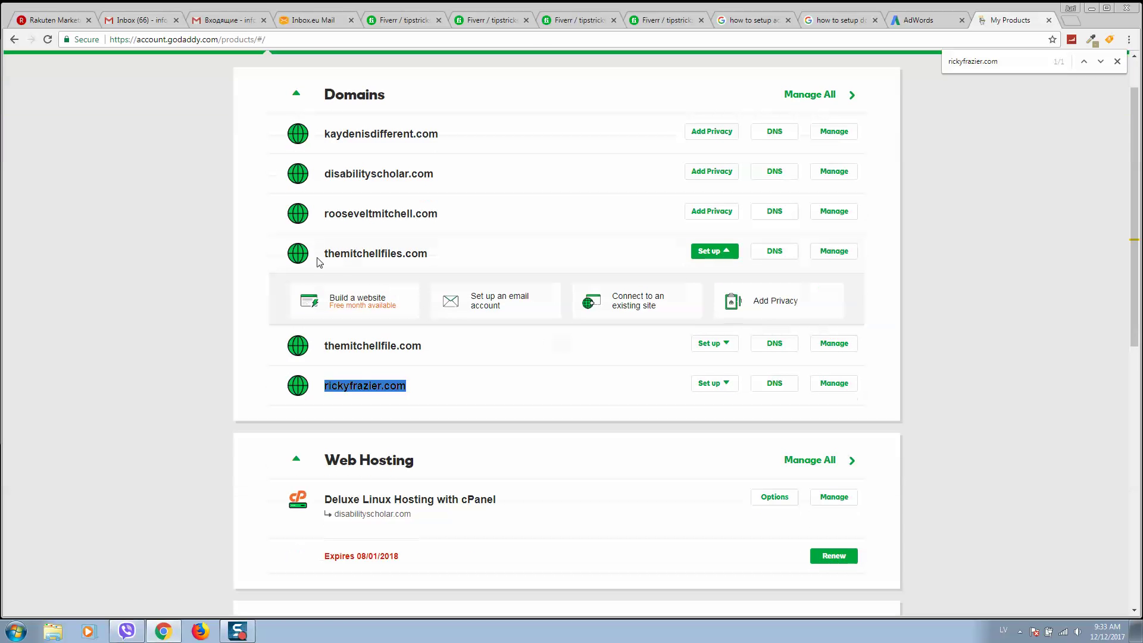
pyautogui.scroll(-2, 423, 319)
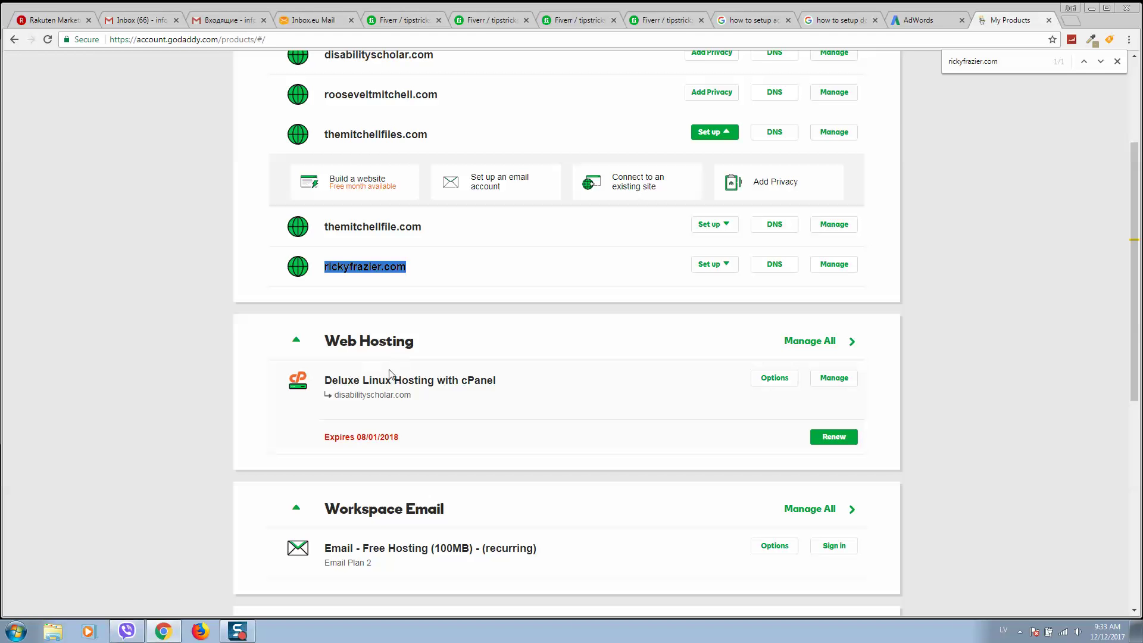
pyautogui.scroll(3, 516, 333)
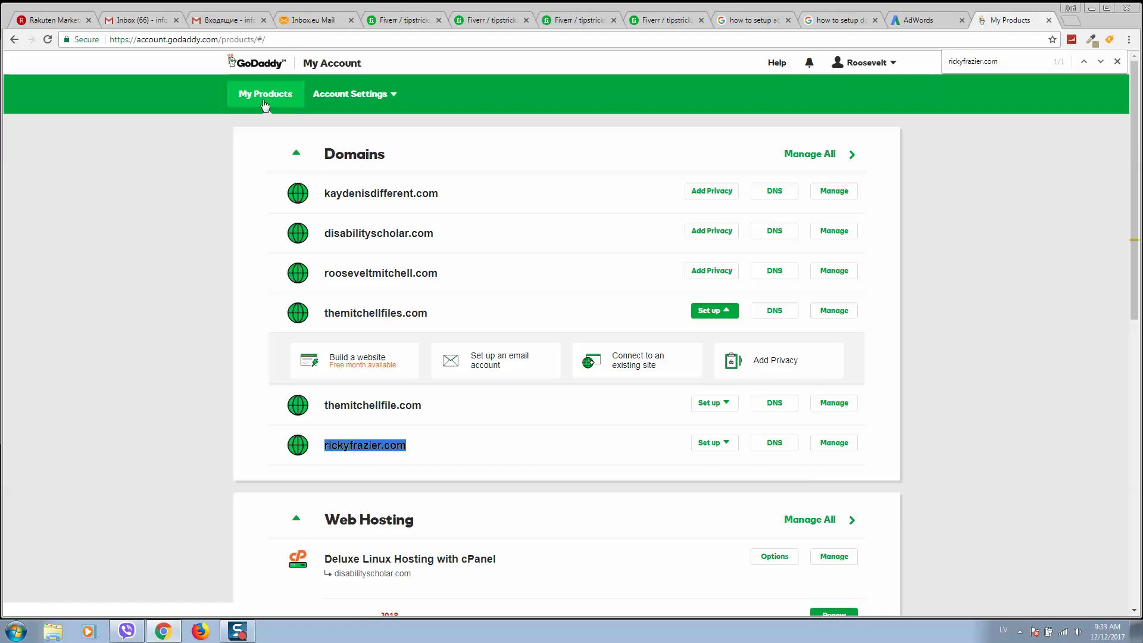
pyautogui.scroll(-3, 745, 322)
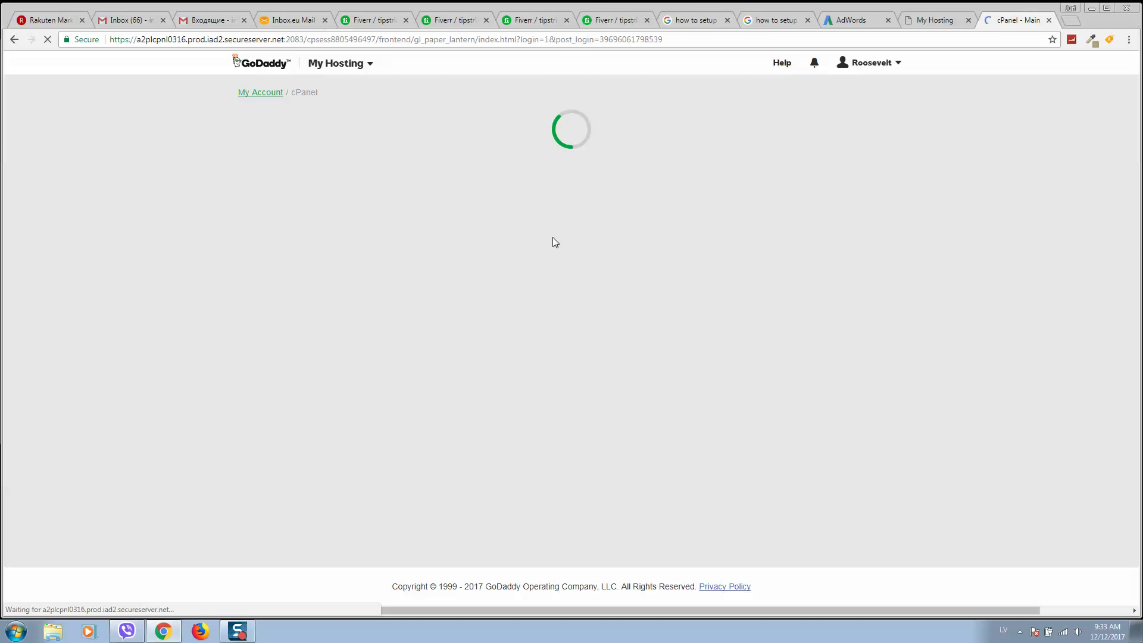
# Step: Scroll the cPanel Main page down to the Web Applications and Domains tools
pyautogui.scroll(-1, 570, 369)
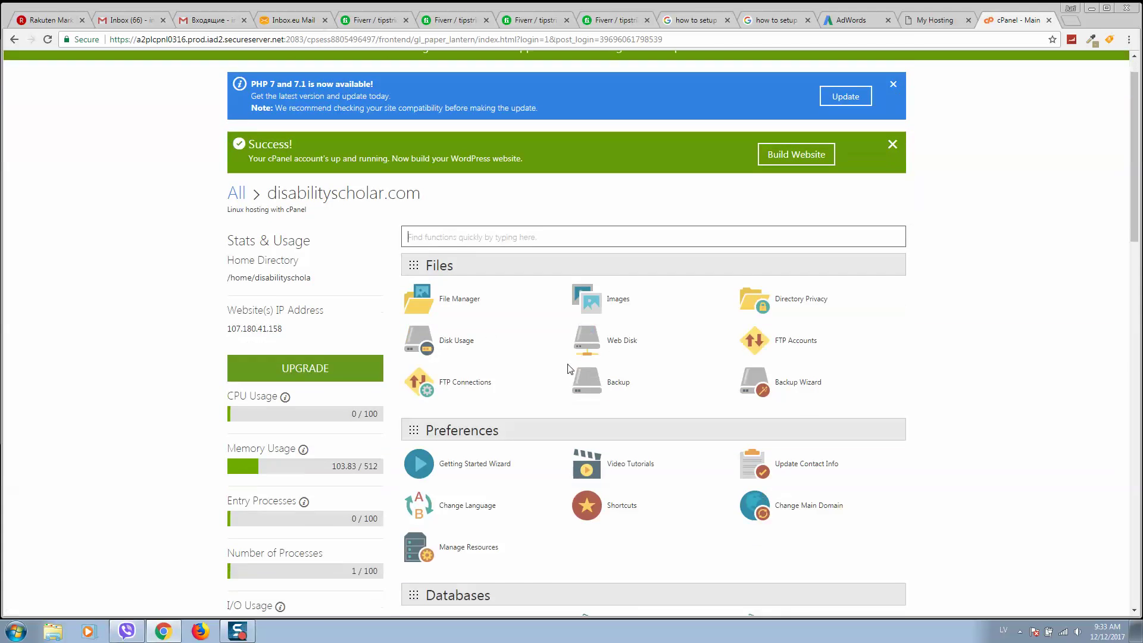
pyautogui.scroll(-7, 546, 296)
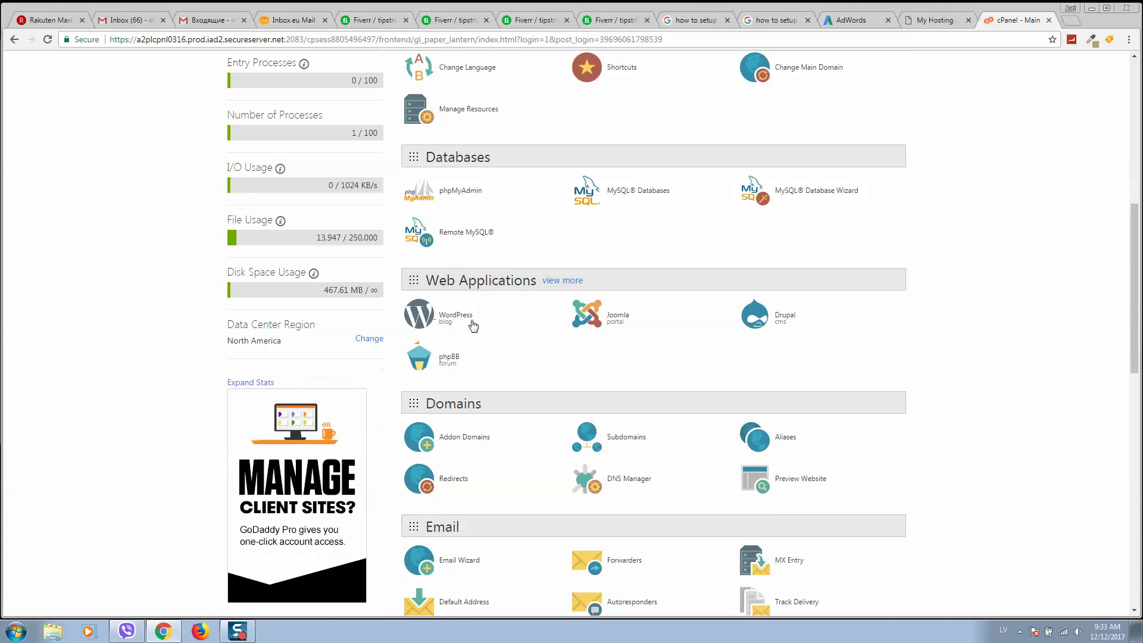
pyautogui.scroll(-3, 474, 325)
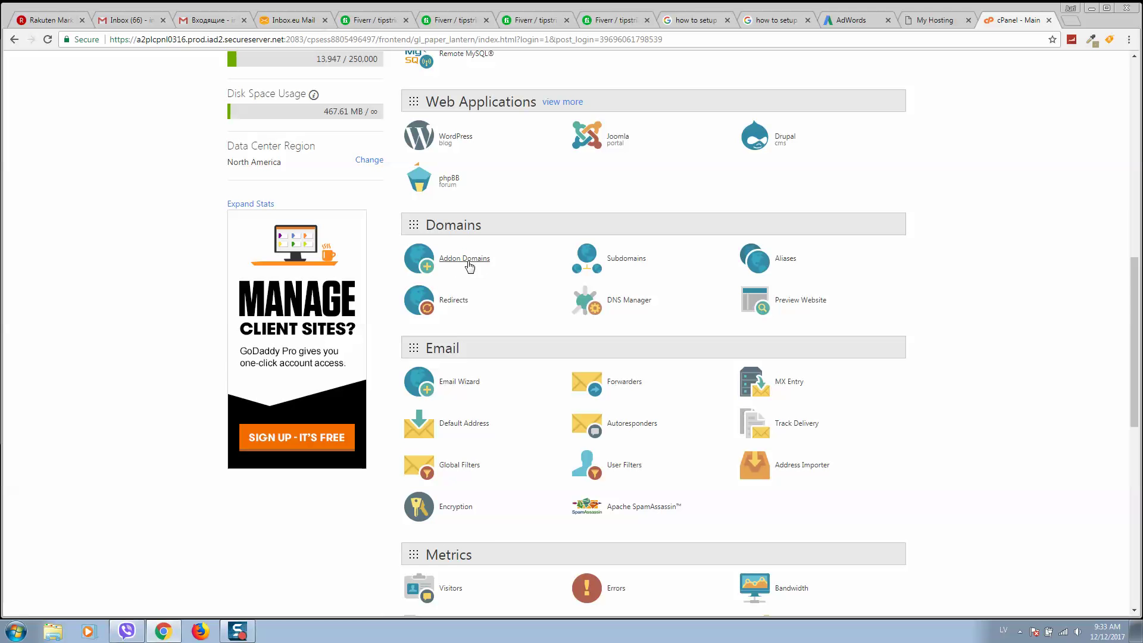
# Step: Add rickyfrazier.com as an addon domain with root public_html/rickyfrazier.com, and open a blank tab
pyautogui.click(471, 263)
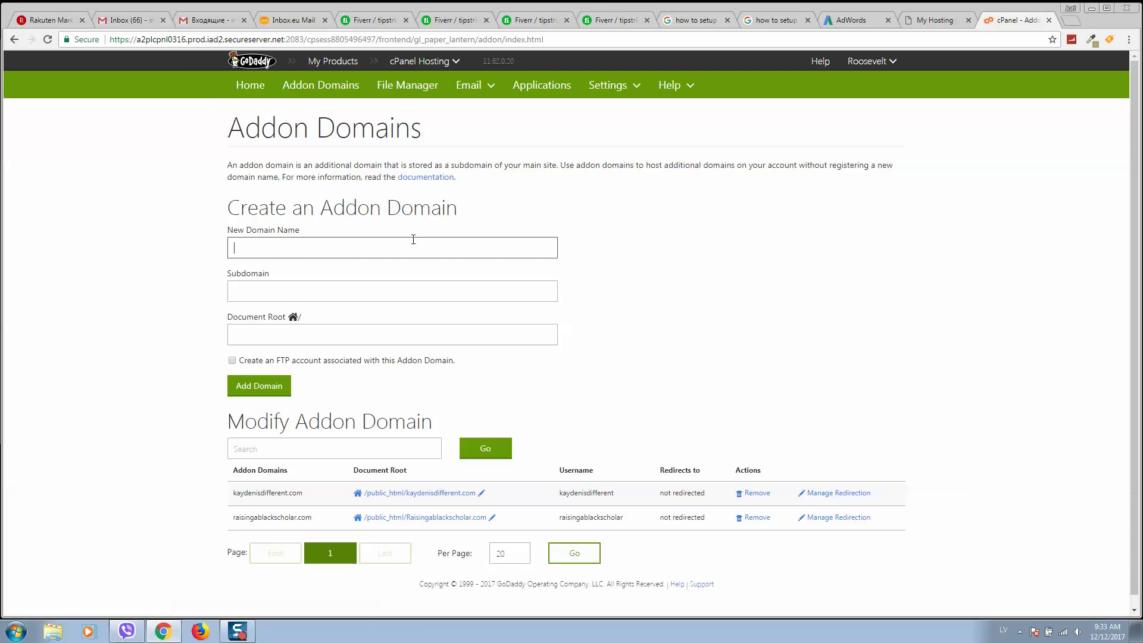
pyautogui.click(326, 276)
pyautogui.click(326, 291)
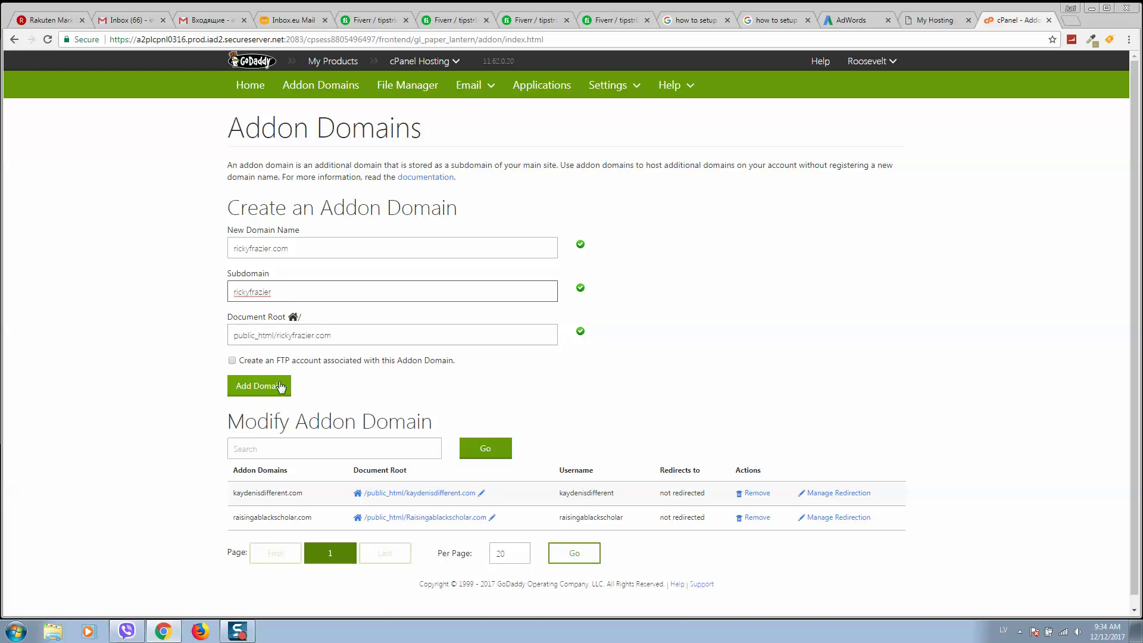
pyautogui.click(257, 387)
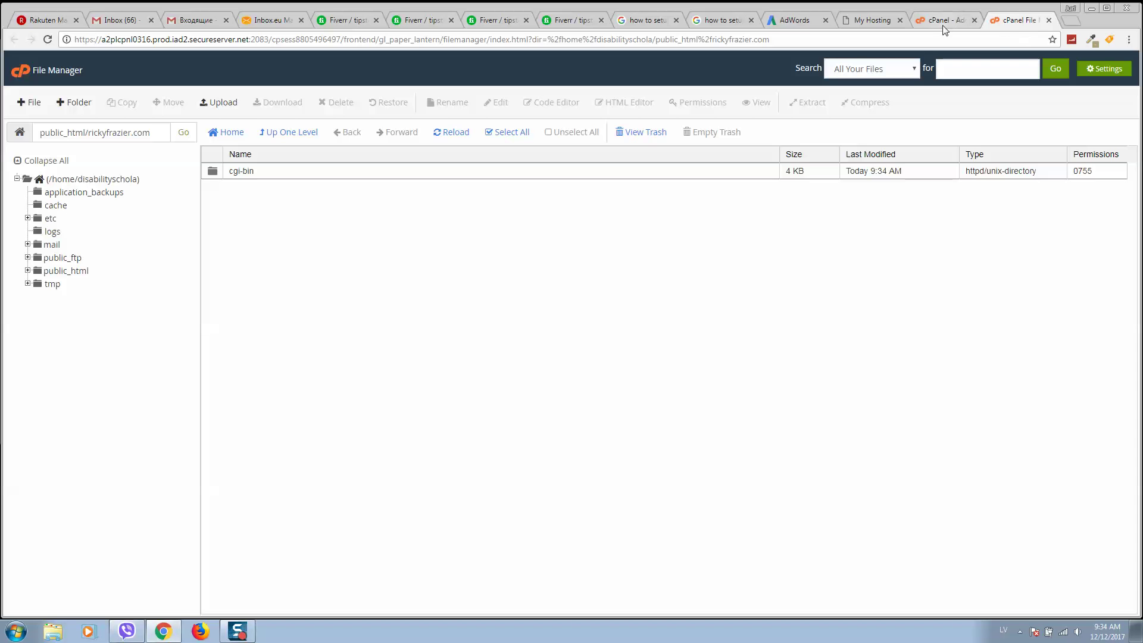
pyautogui.click(1072, 22)
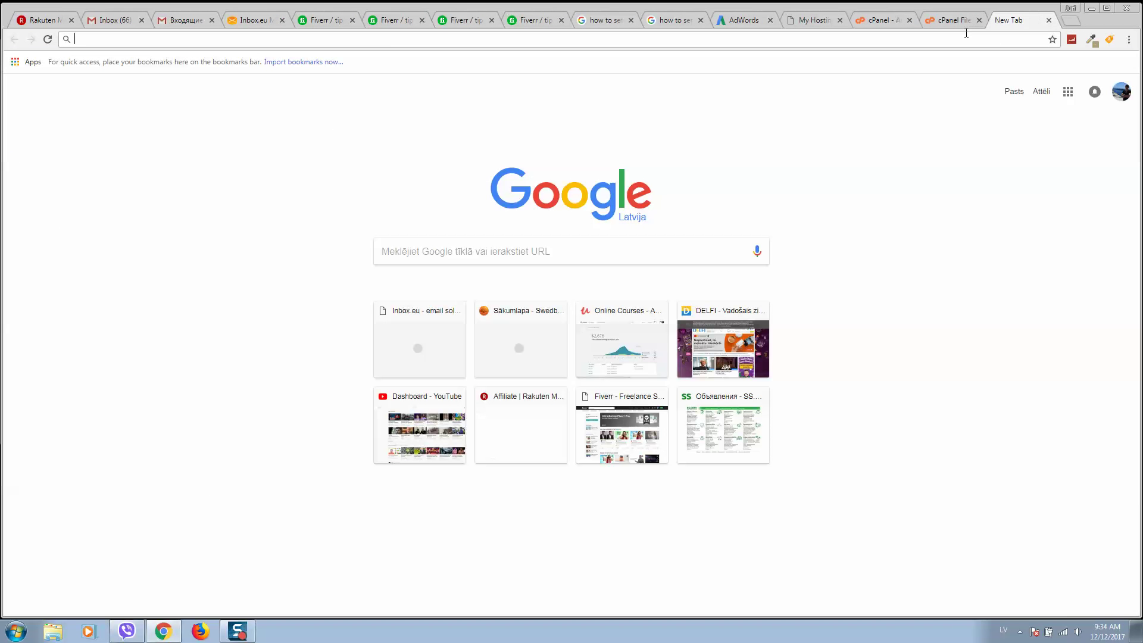
# Step: Visit rickyfrazier.com to confirm it still shows the parked page, then return to cPanel Addon Domains
pyautogui.write('rickyfrazier.com')
pyautogui.press('Return')
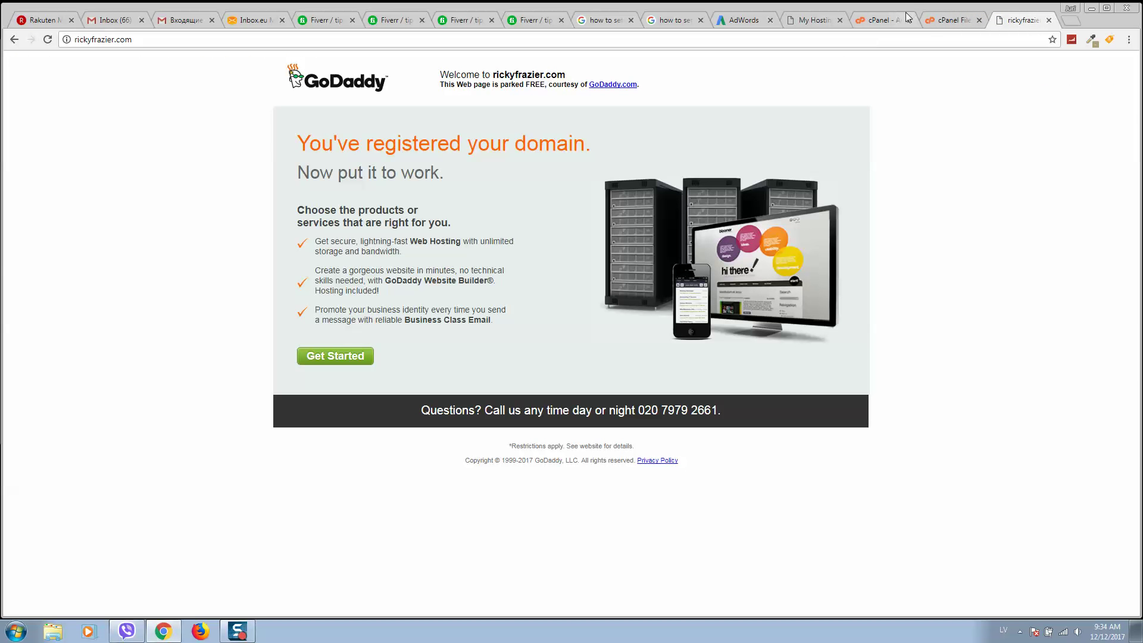
pyautogui.click(879, 20)
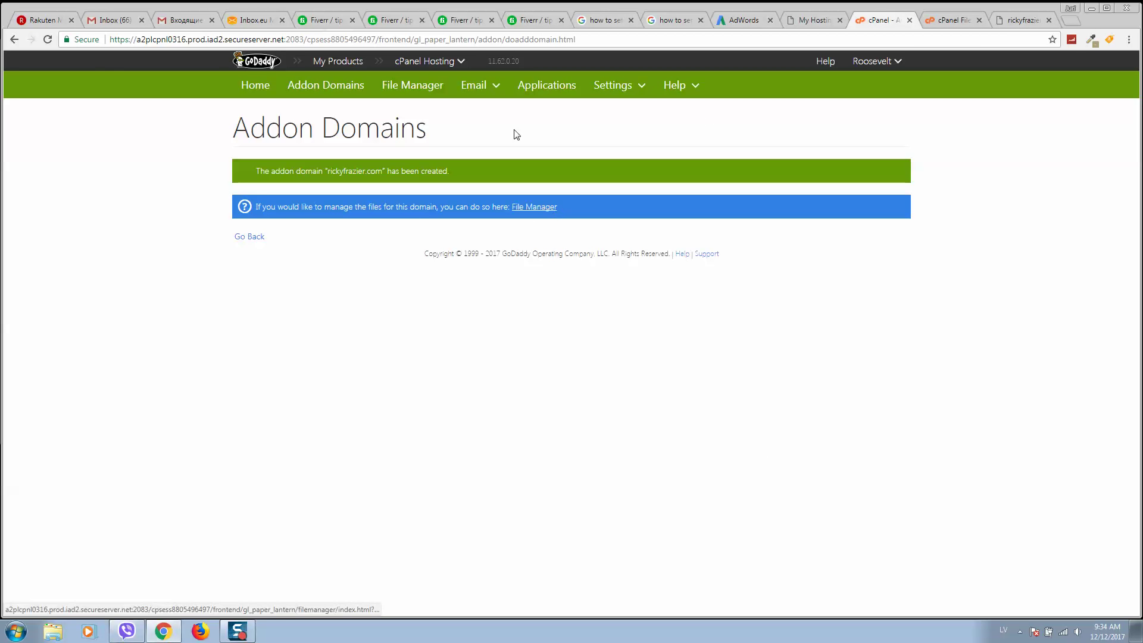
# Step: Return to the cPanel home page and scroll to the Web Applications section
pyautogui.click(251, 84)
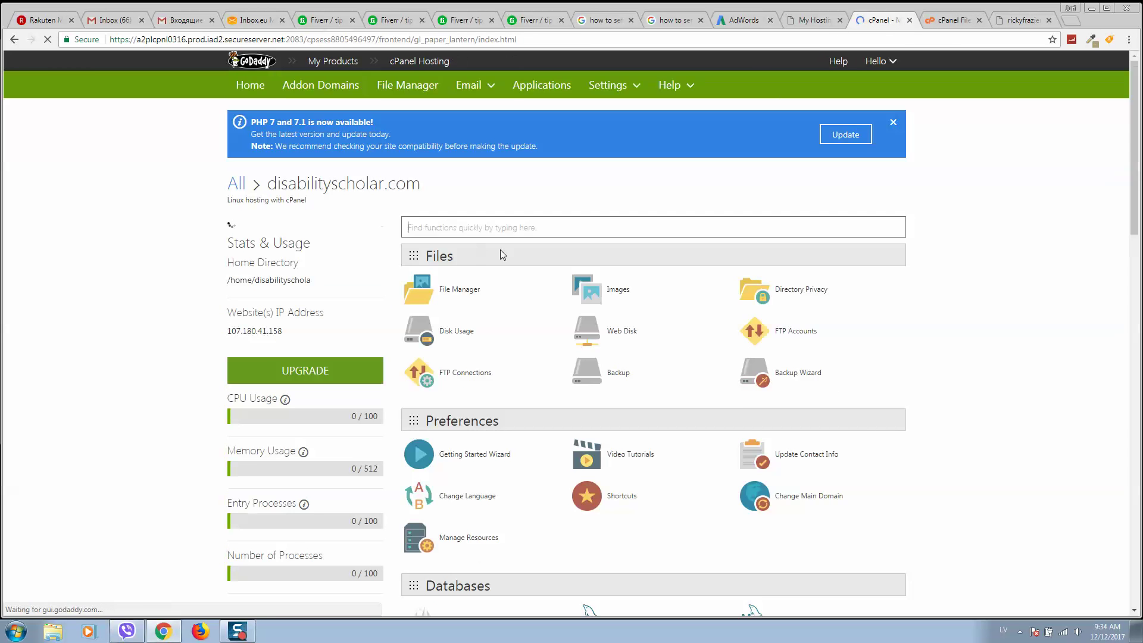
pyautogui.scroll(-8, 543, 262)
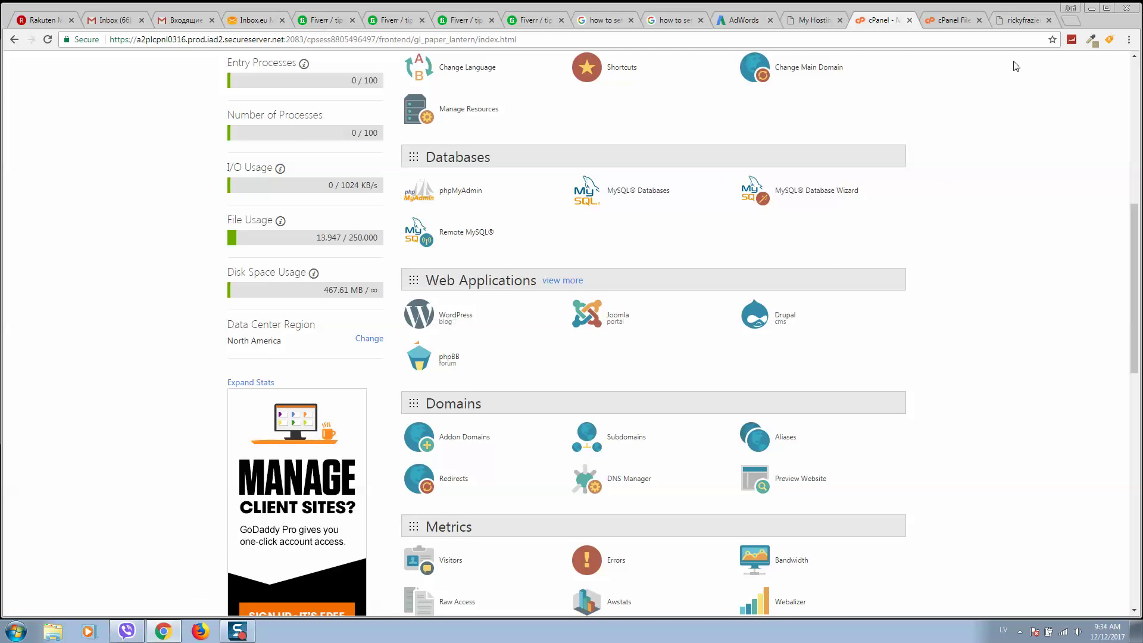
# Step: Launch Installatron's WordPress installer from Web Applications
pyautogui.click(482, 320)
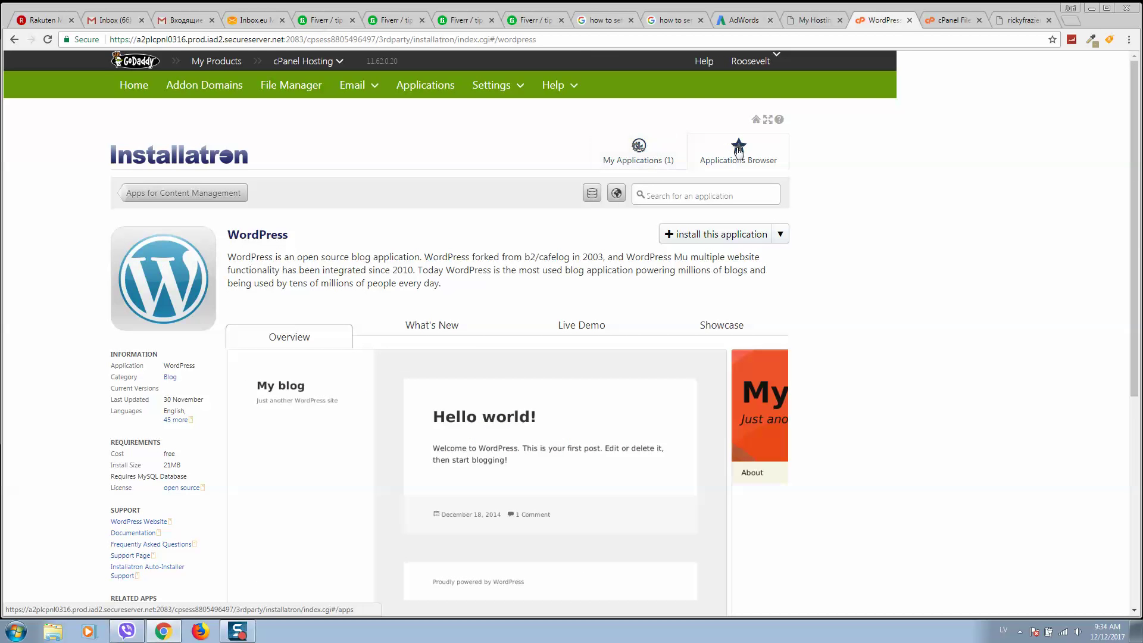
pyautogui.scroll(-5, 577, 194)
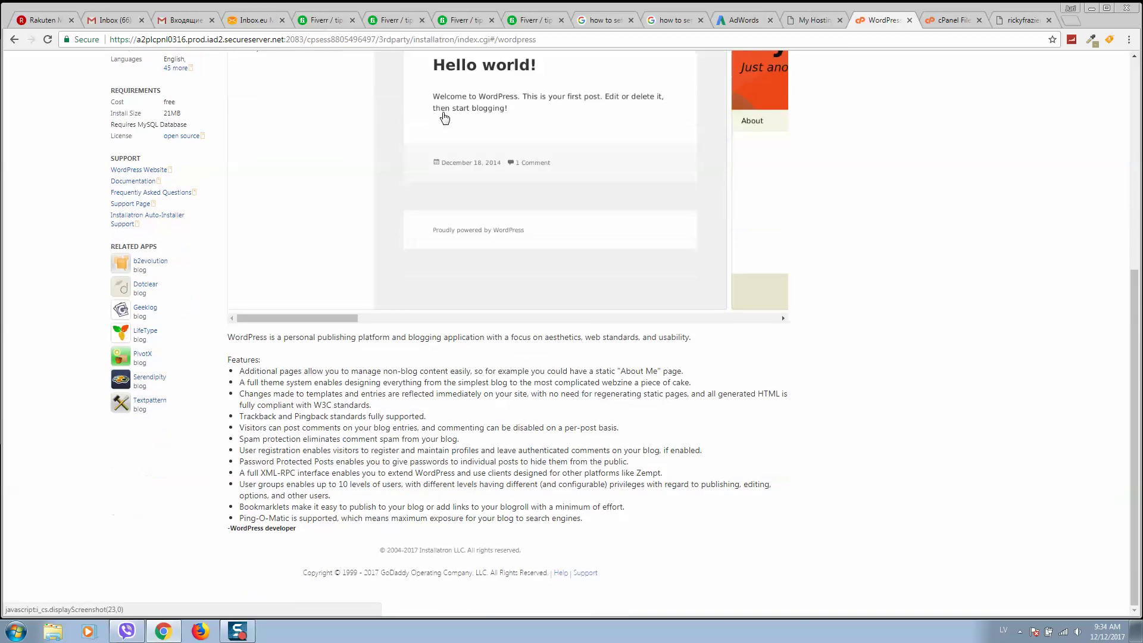
pyautogui.scroll(5, 448, 149)
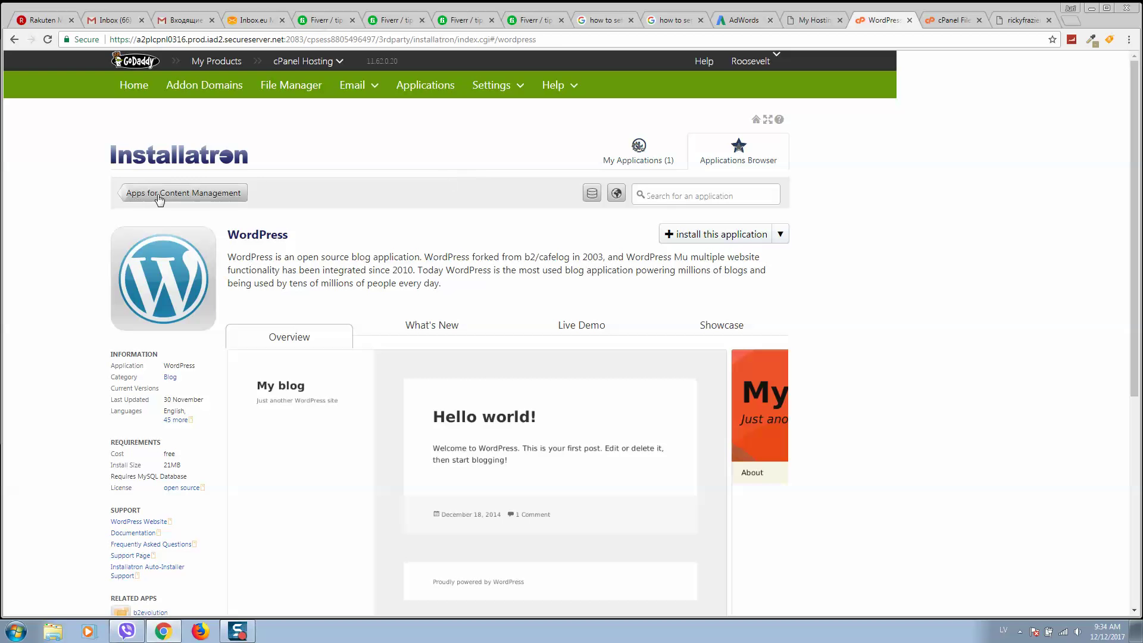
pyautogui.click(739, 235)
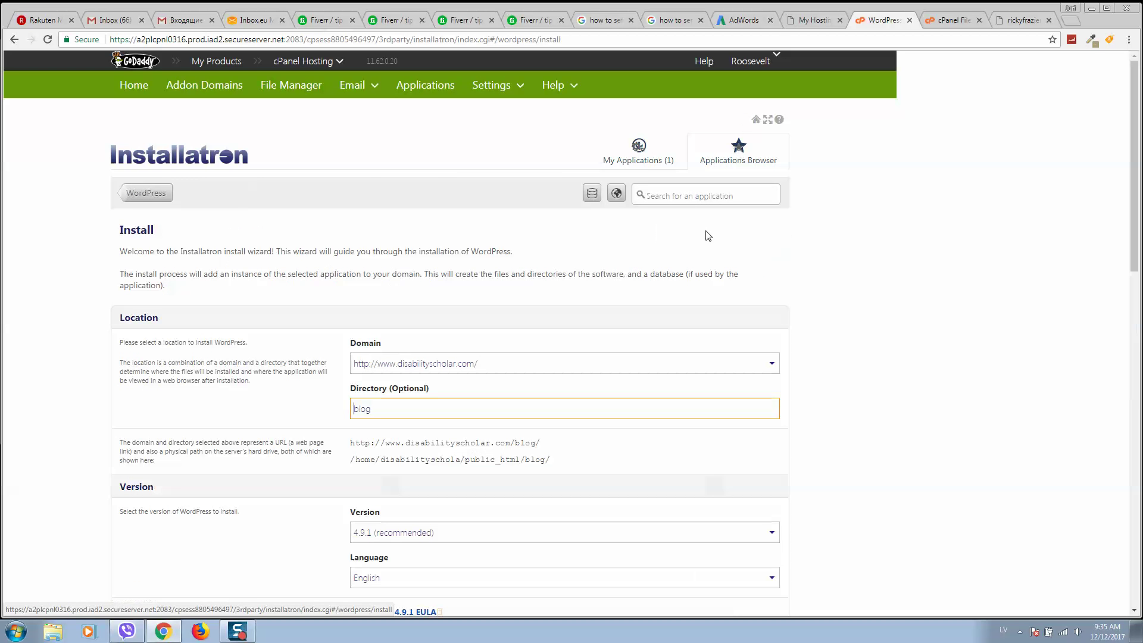
pyautogui.click(539, 367)
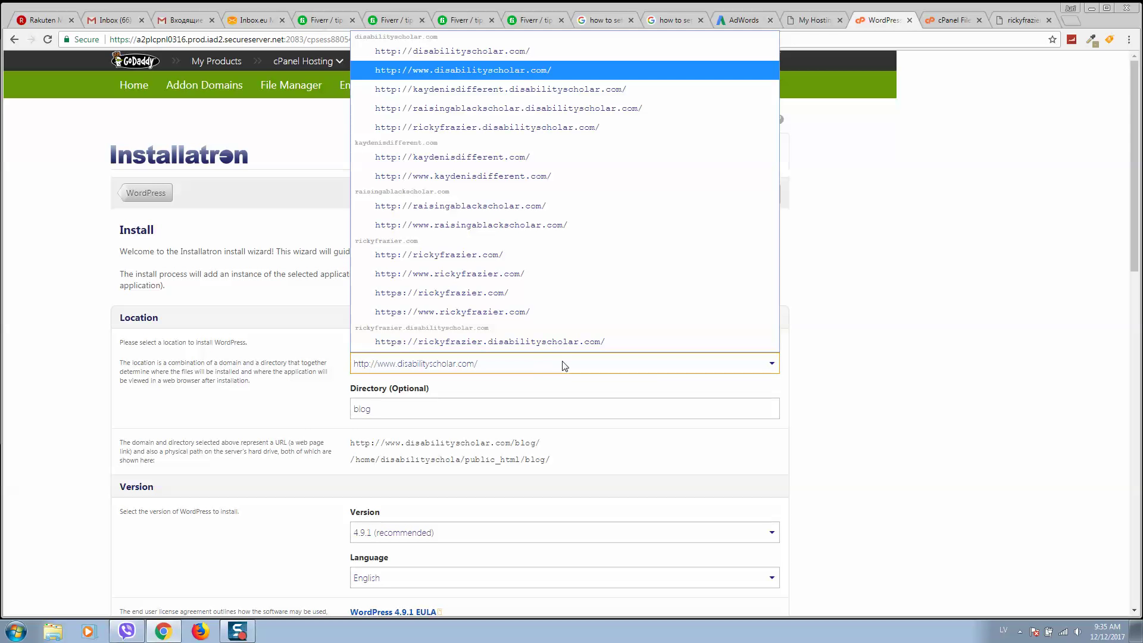
pyautogui.hotkey('ctrl', 'l')
pyautogui.write('rickyfrazier.com')
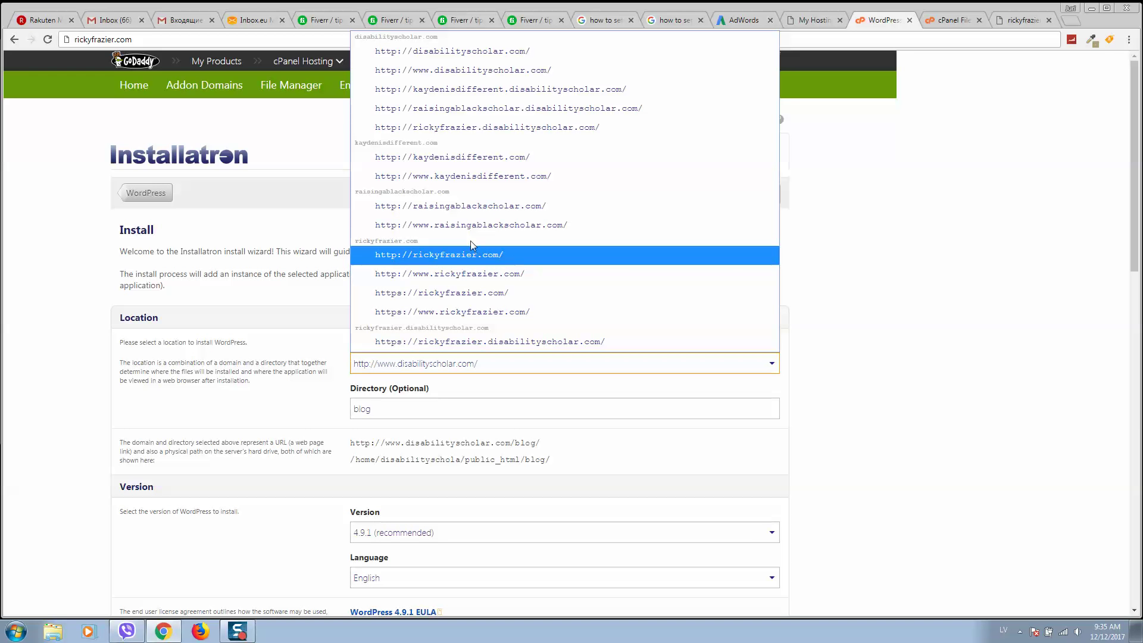
pyautogui.click(499, 255)
pyautogui.scroll(-3, 448, 329)
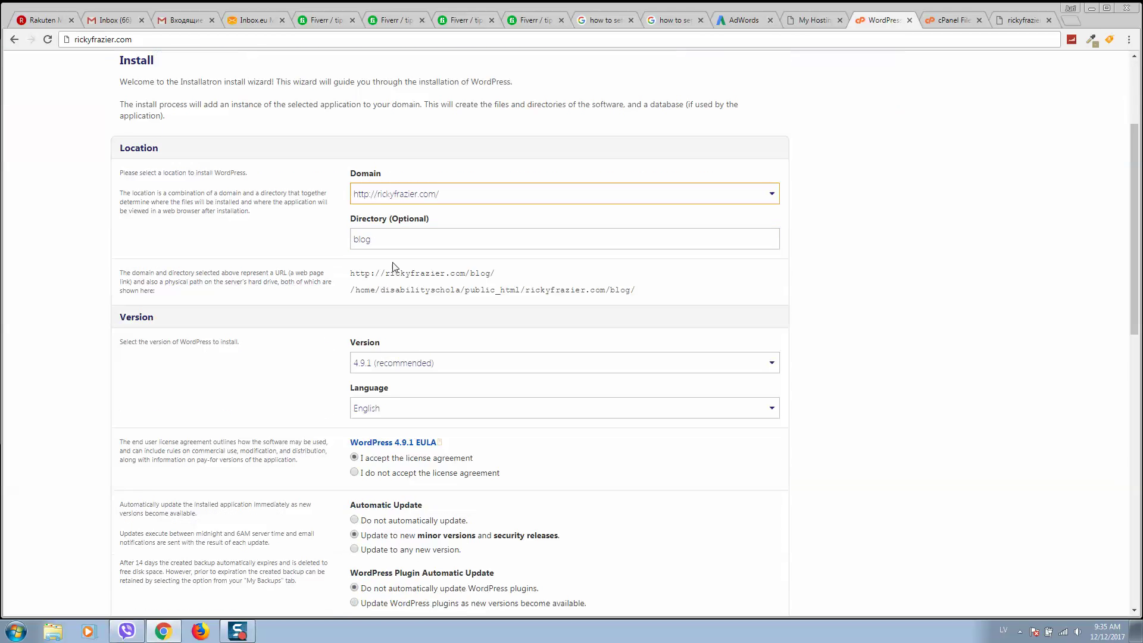
pyautogui.click(446, 185)
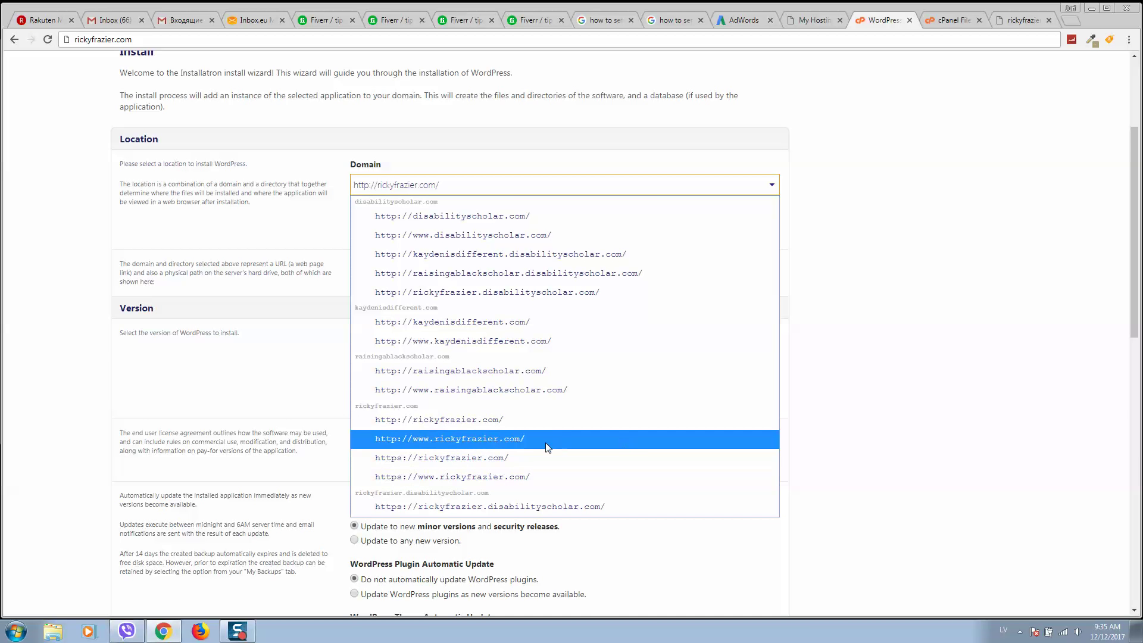
pyautogui.click(441, 439)
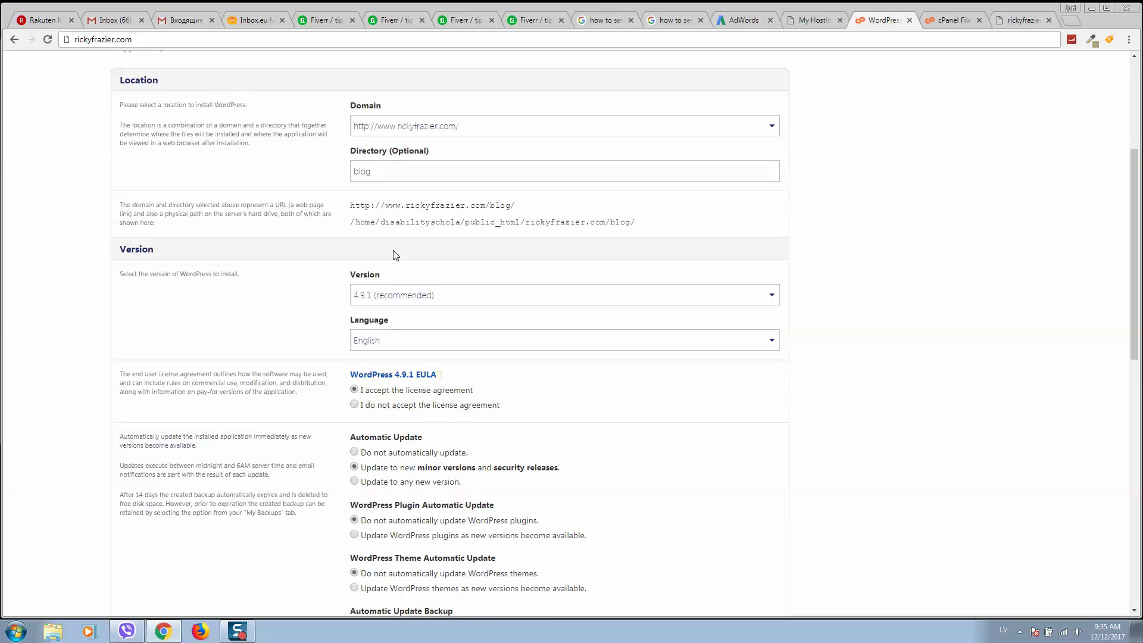
pyautogui.scroll(-3, 393, 255)
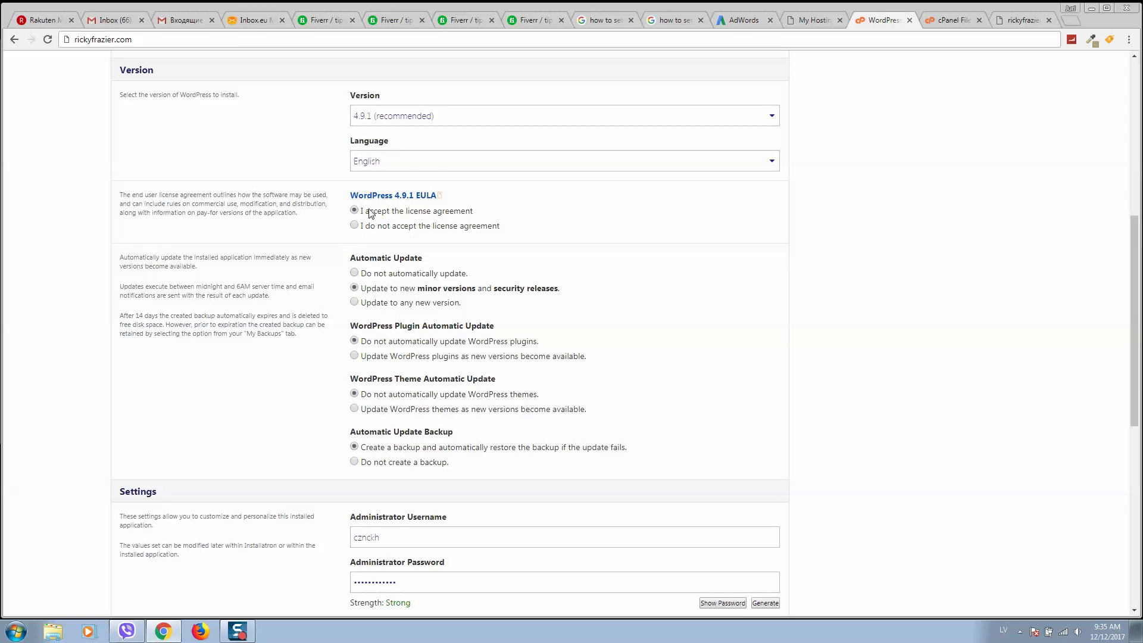
# Step: Replace the Website Tagline 'Just another WordPress site' with rickyfrazier.com
pyautogui.scroll(-3, 390, 238)
pyautogui.scroll(-4, 344, 257)
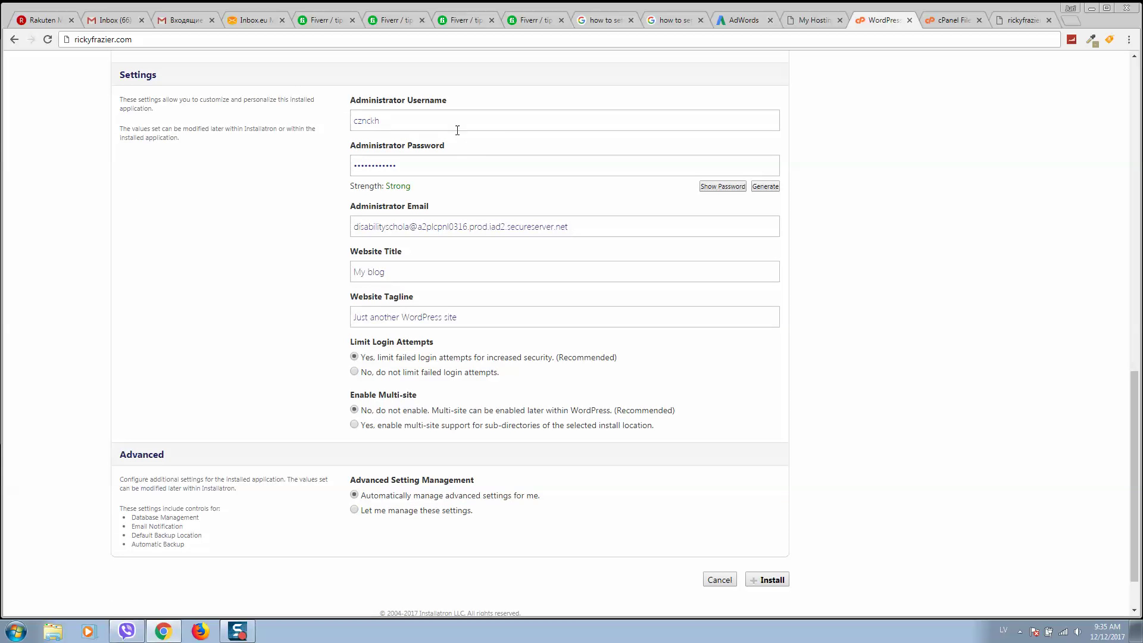
pyautogui.click(433, 121)
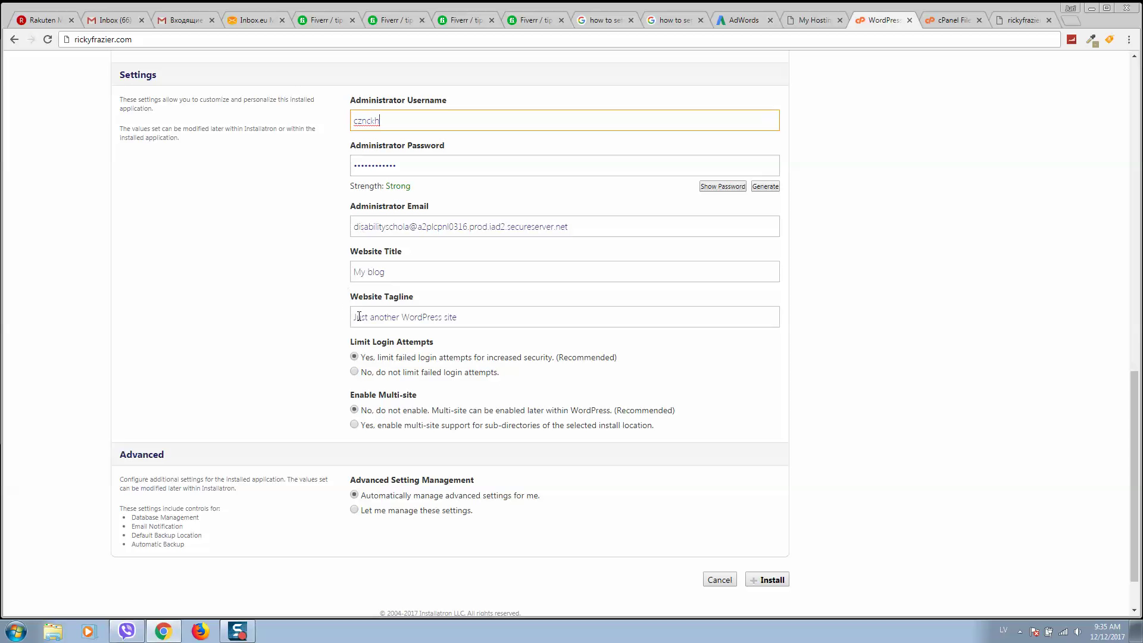
pyautogui.tripleClick(491, 316)
pyautogui.write('rickyfrazier.com')
pyautogui.click(943, 295)
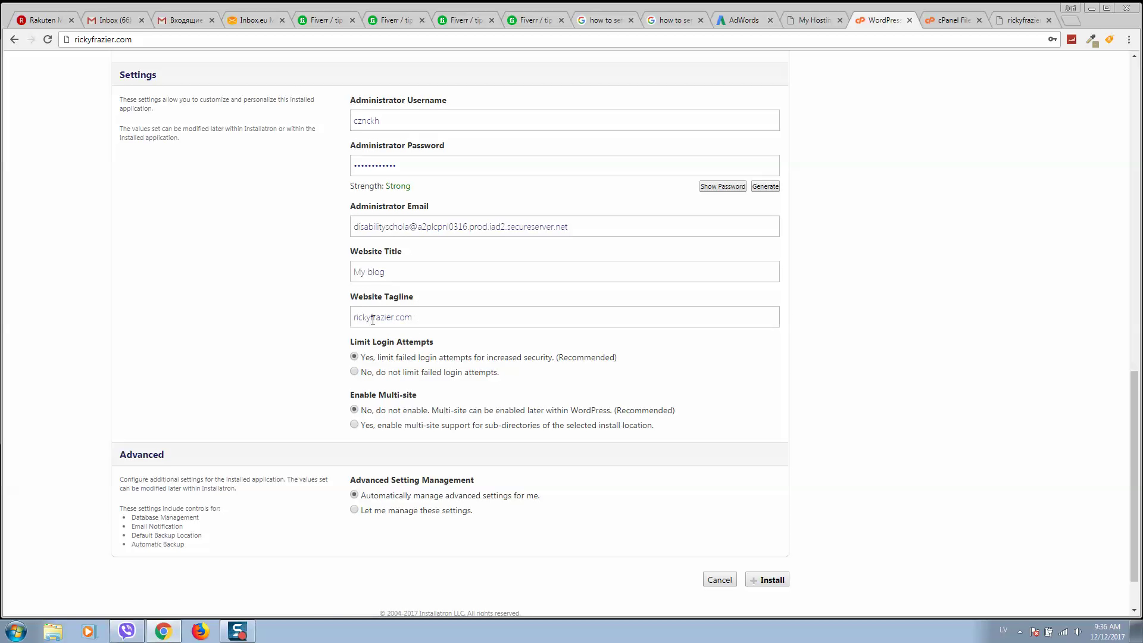
pyautogui.scroll(-1, 309, 343)
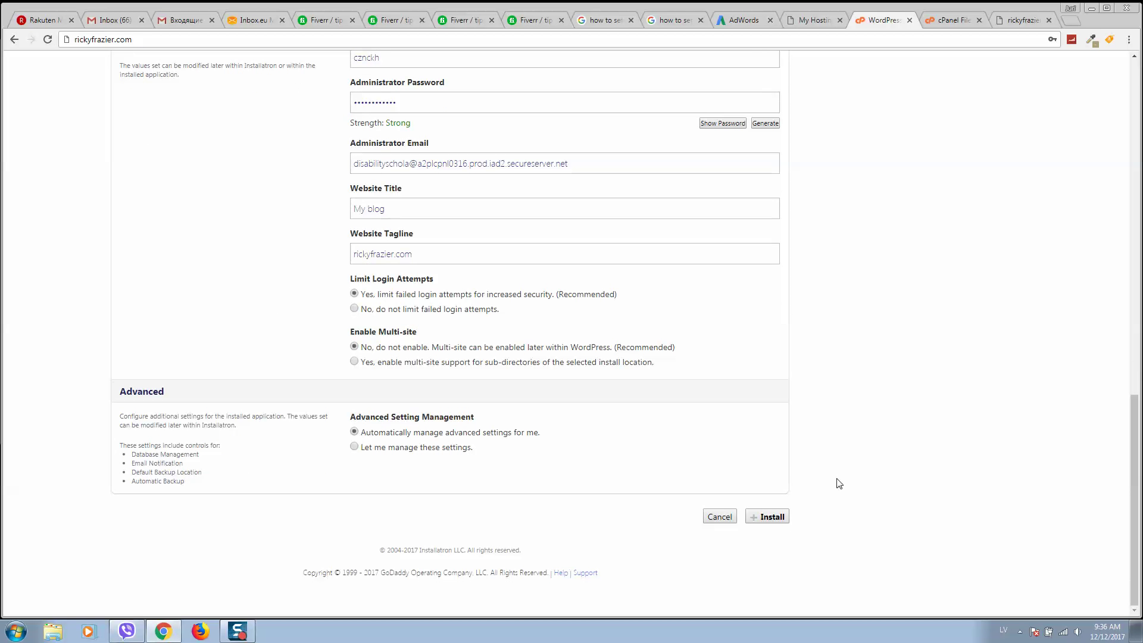
# Step: Install WordPress 4.9.1 as 'My blog' and open My Applications in a new tab
pyautogui.click(765, 519)
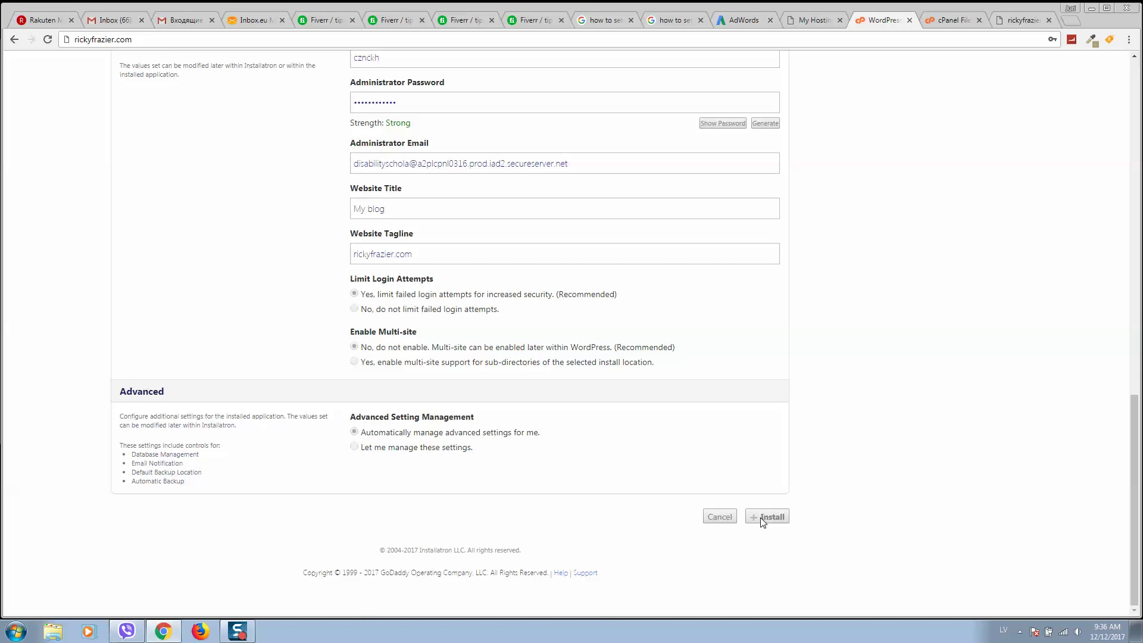
pyautogui.click(240, 633)
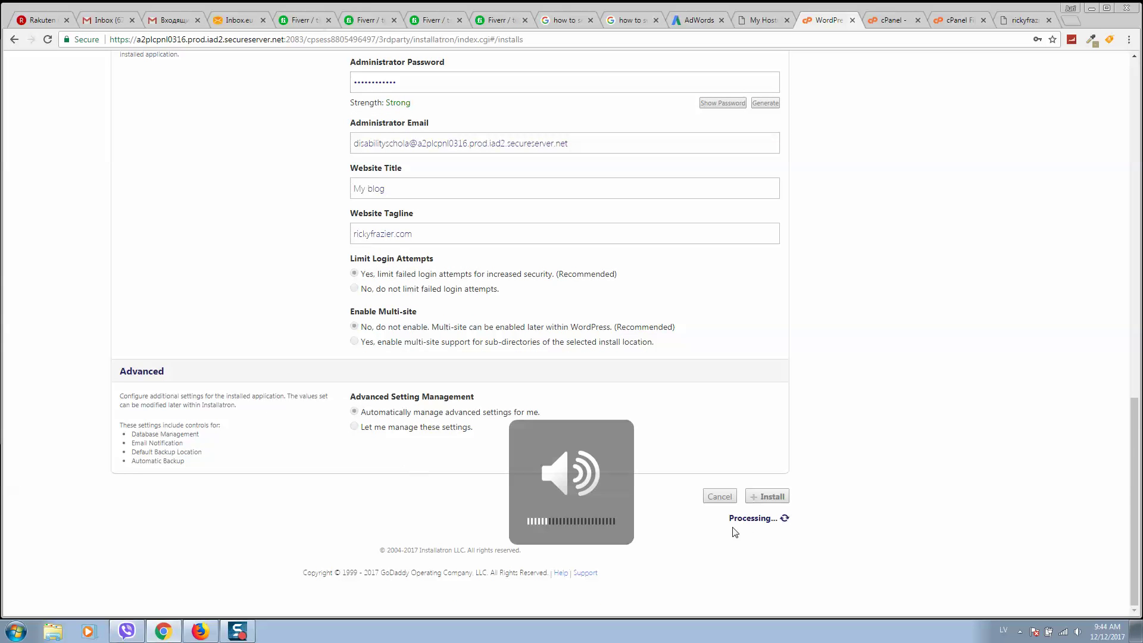
pyautogui.moveTo(734, 518); pyautogui.dragTo(752, 520)
pyautogui.scroll(3, 767, 261)
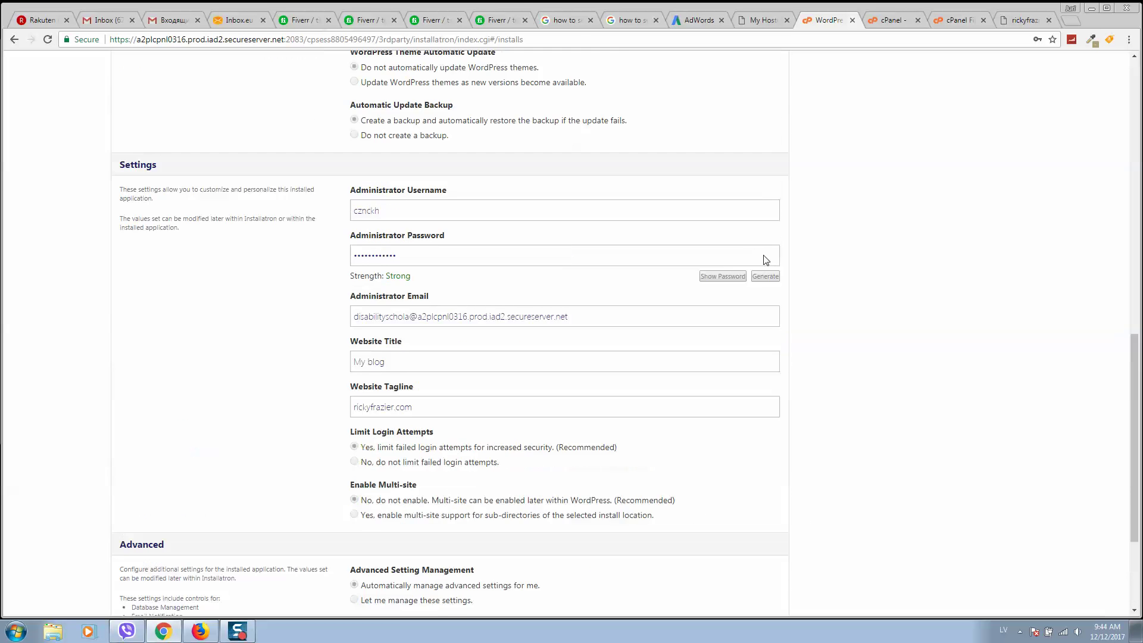
pyautogui.scroll(10, 766, 260)
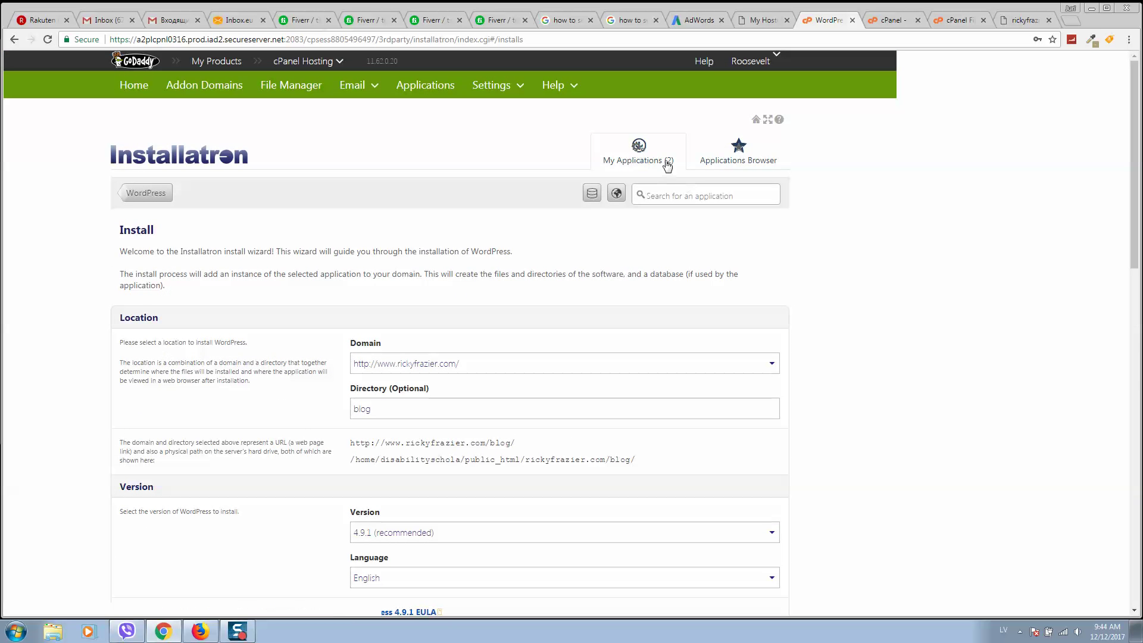
pyautogui.rightClick(639, 153)
pyautogui.click(655, 152)
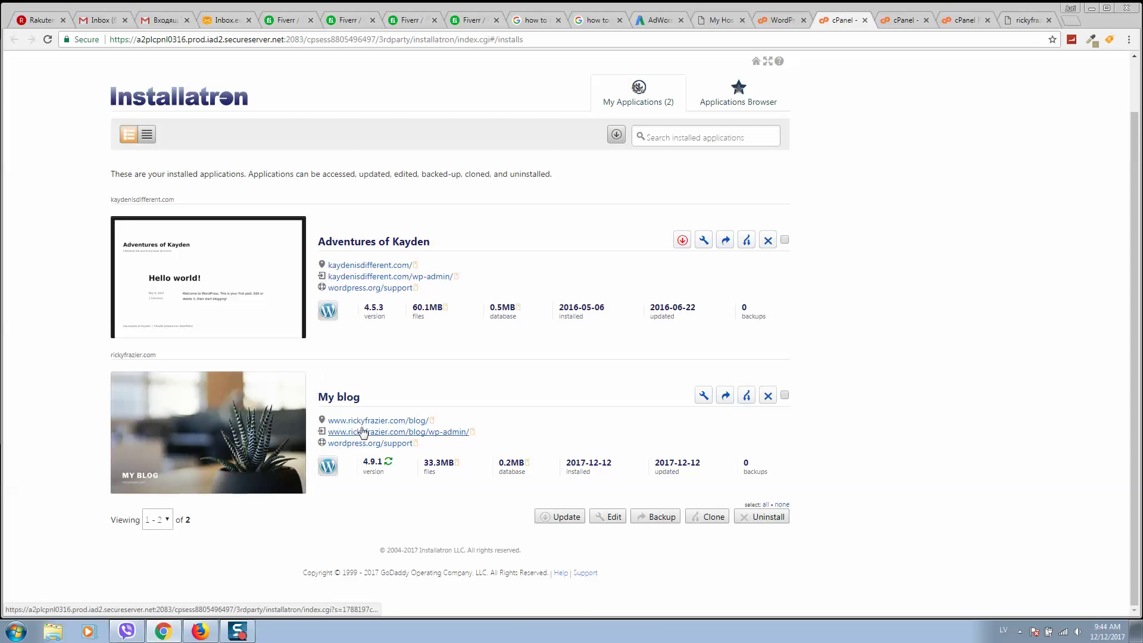
# Step: Open the rickyfrazier.com/blog front page in a new tab, view it, then close it
pyautogui.rightClick(424, 423)
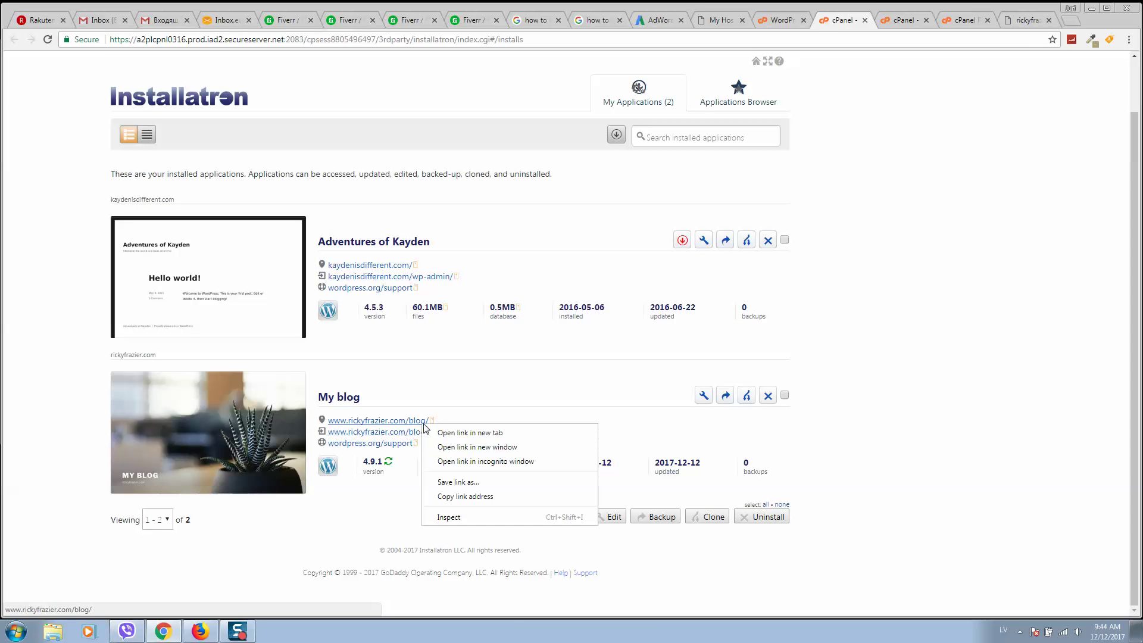
pyautogui.click(470, 433)
pyautogui.click(855, 18)
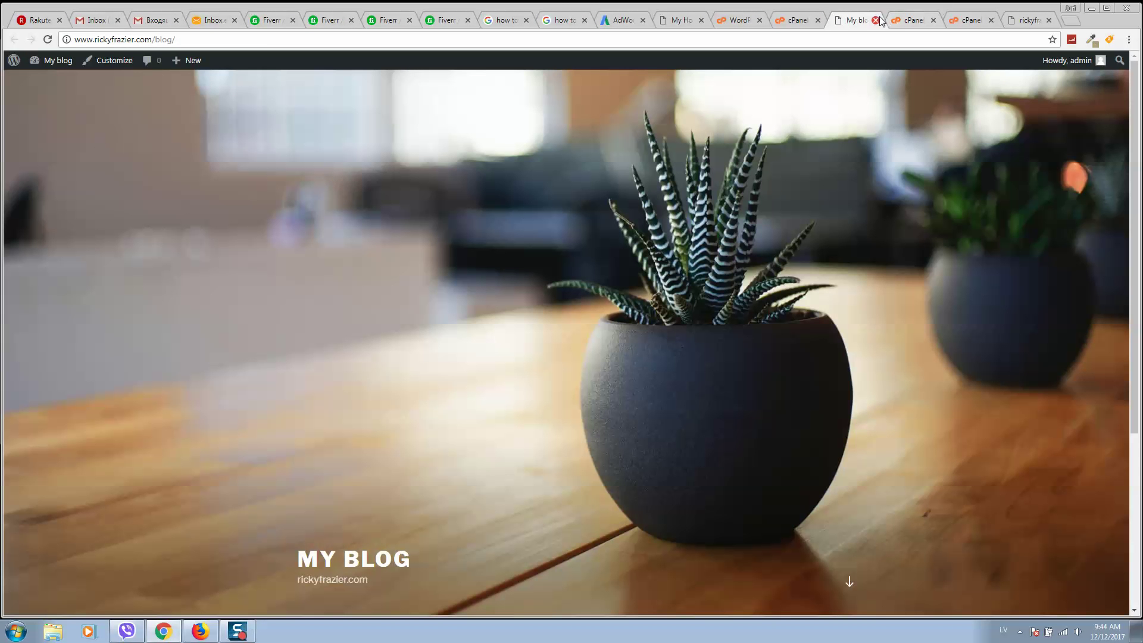
pyautogui.click(875, 20)
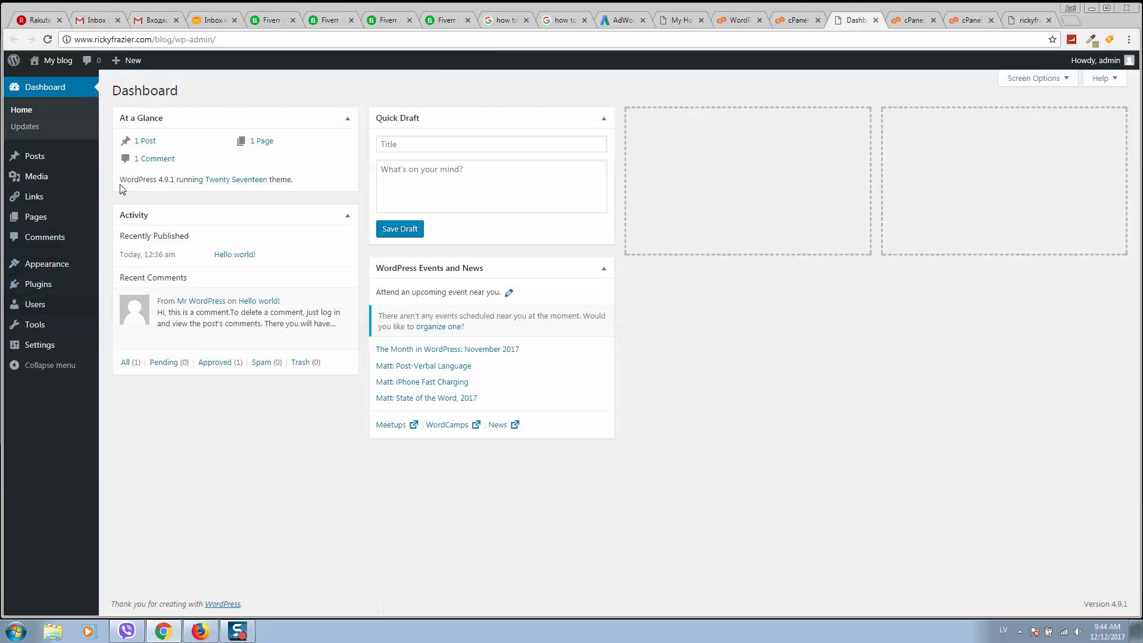
# Step: Close the WordPress Dashboard tab and return to Installatron's list showing My blog 4.9.1
pyautogui.click(876, 20)
pyautogui.scroll(1, 1016, 147)
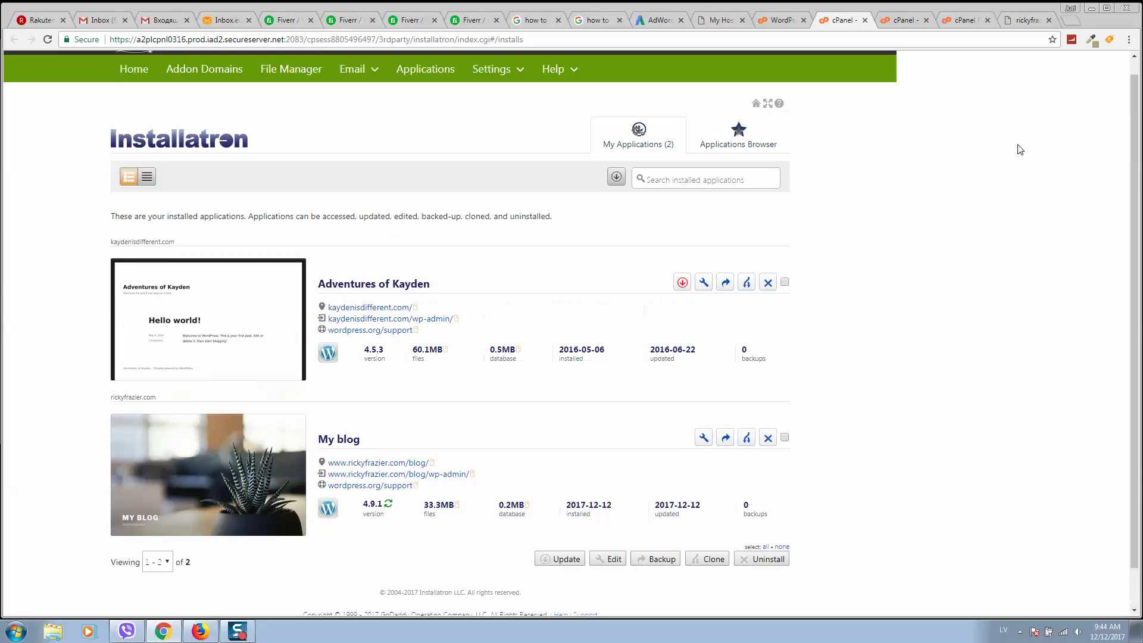